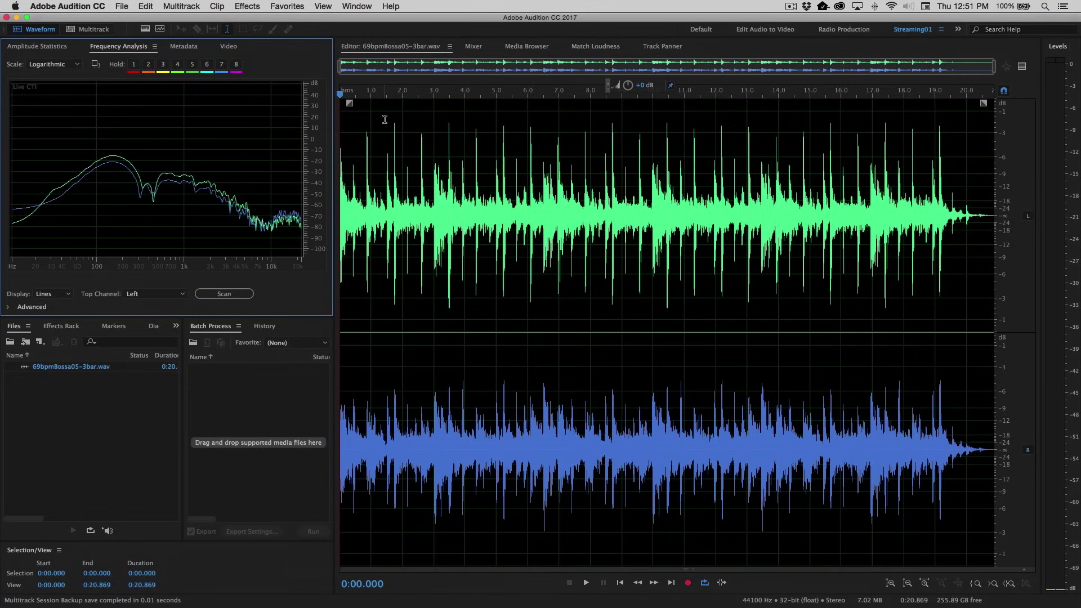
Create the multitrack session 'Jasons Podcast' using the Podcast template
click(121, 6)
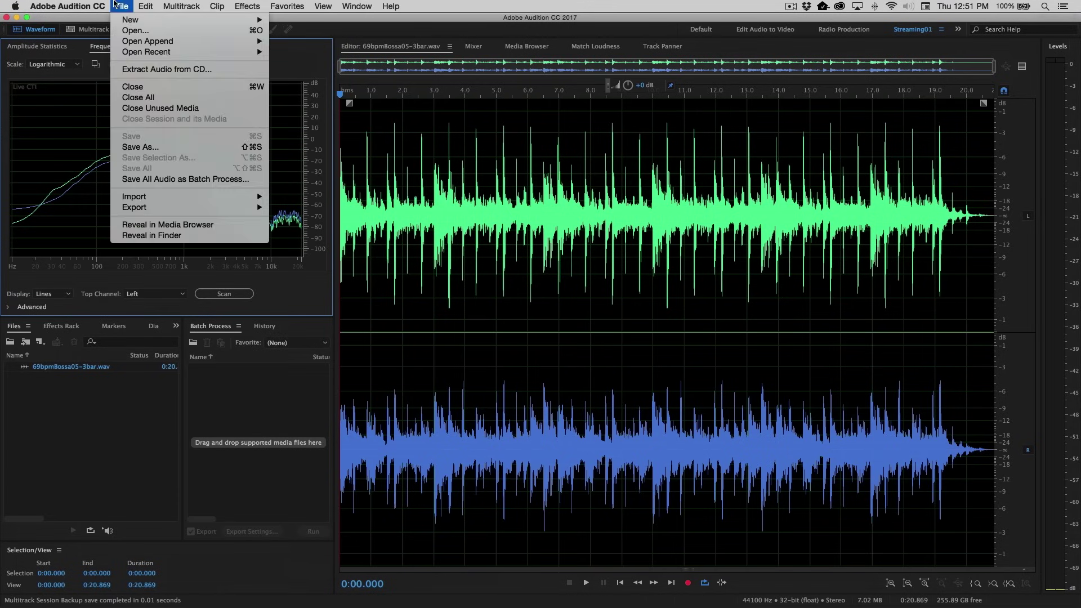
mouse_move(83, 28)
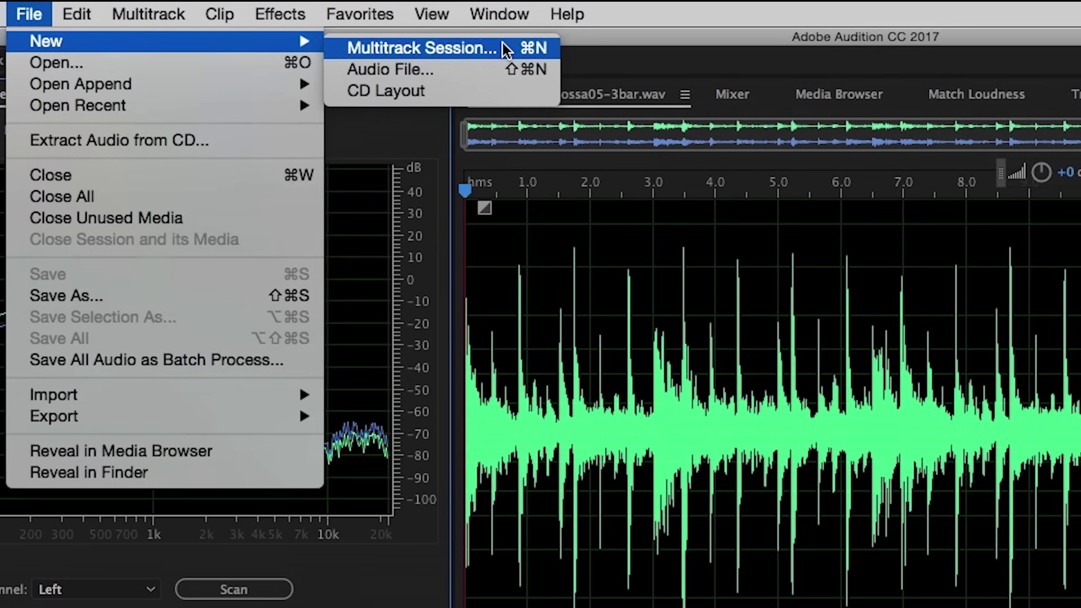
click(502, 49)
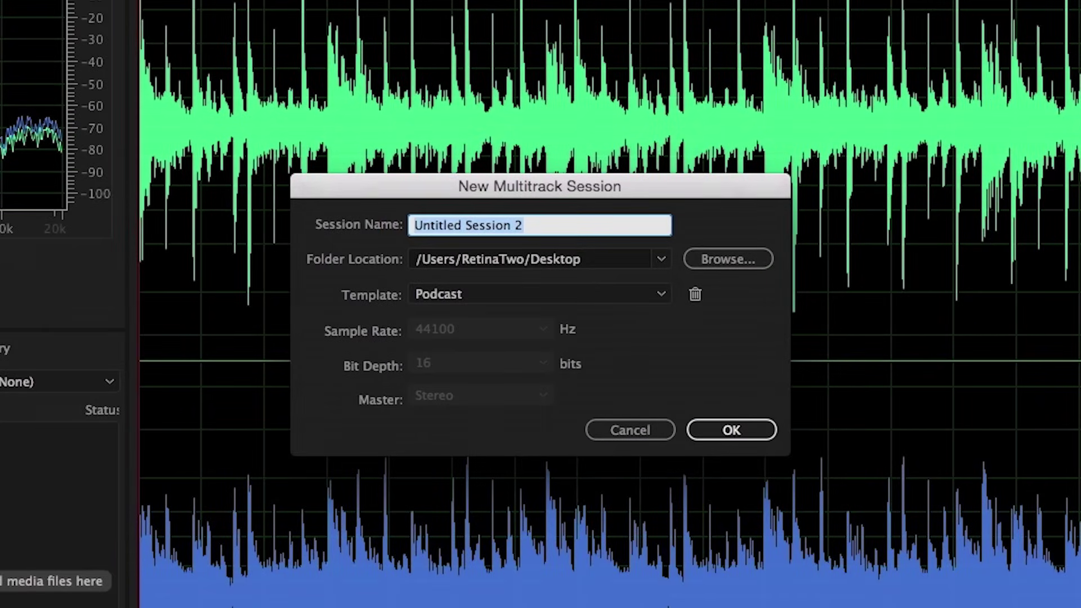
text(Jasons)
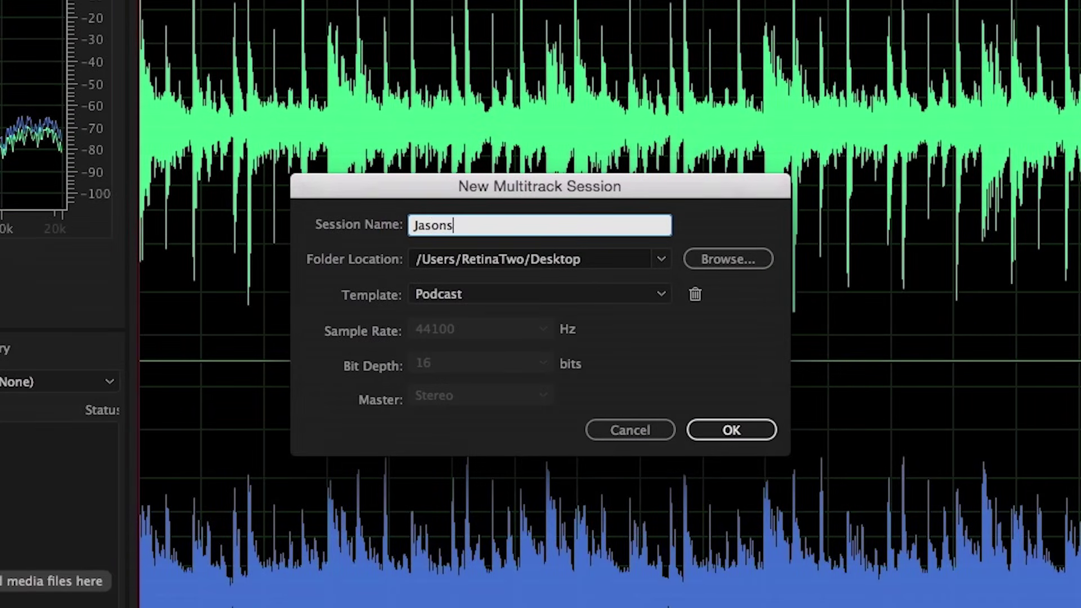
text( Podcast)
click(625, 290)
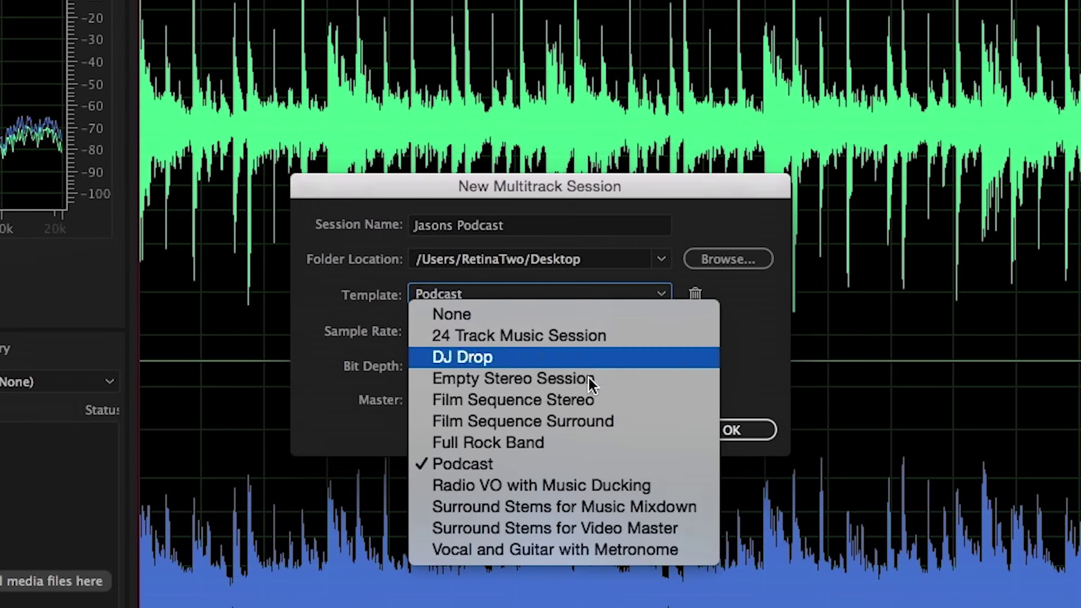
click(525, 468)
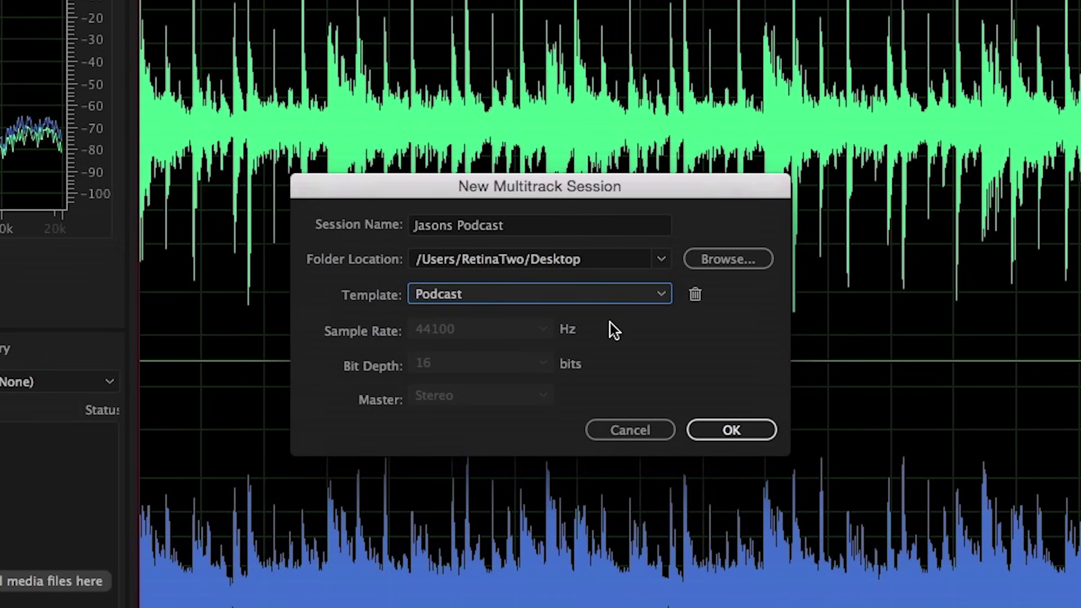
click(743, 433)
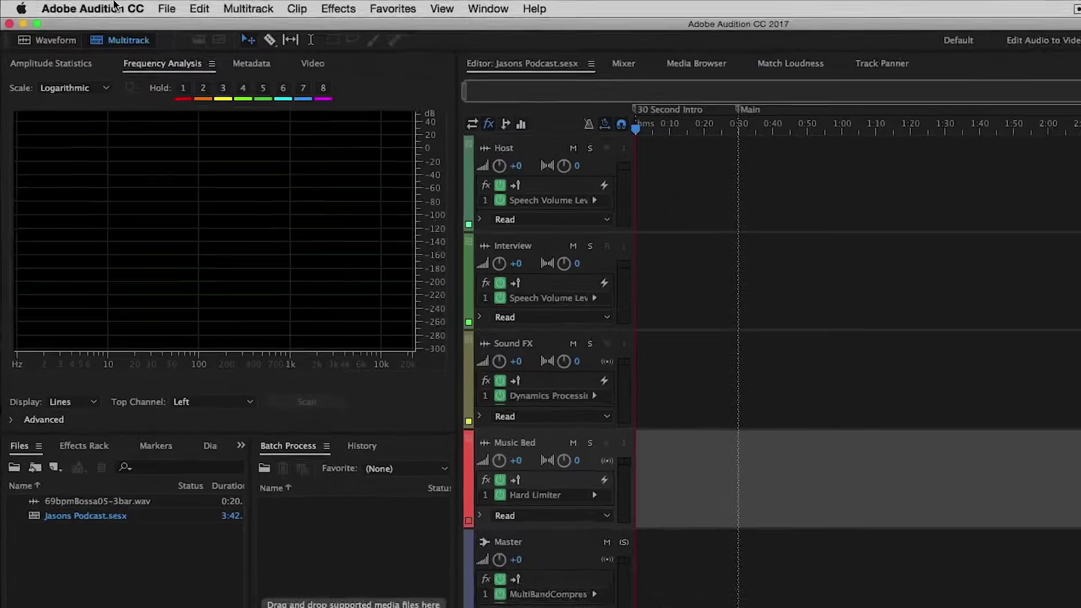
click(69, 6)
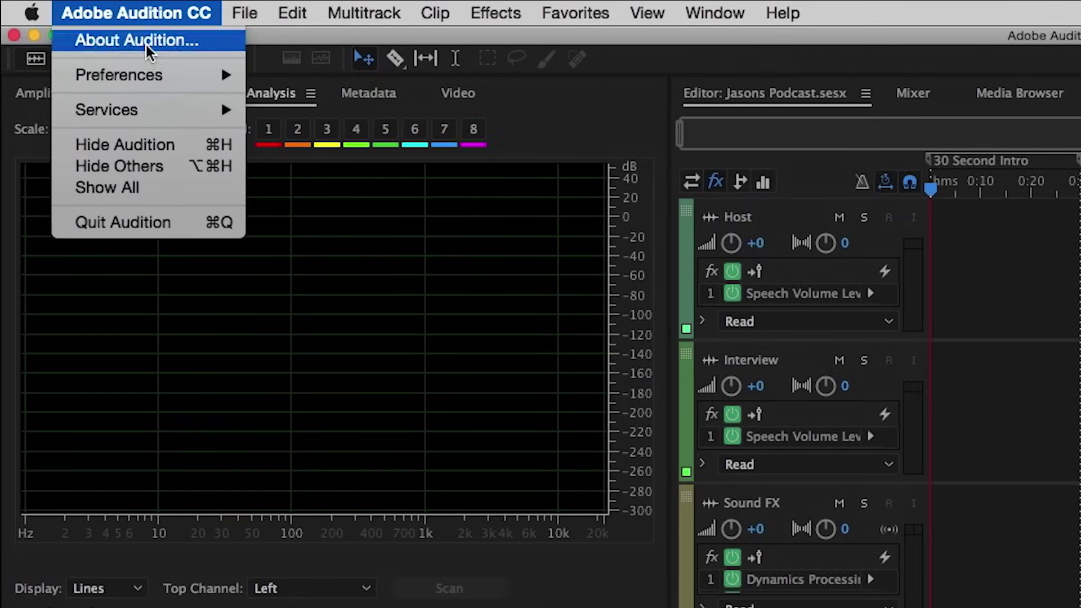
mouse_move(160, 79)
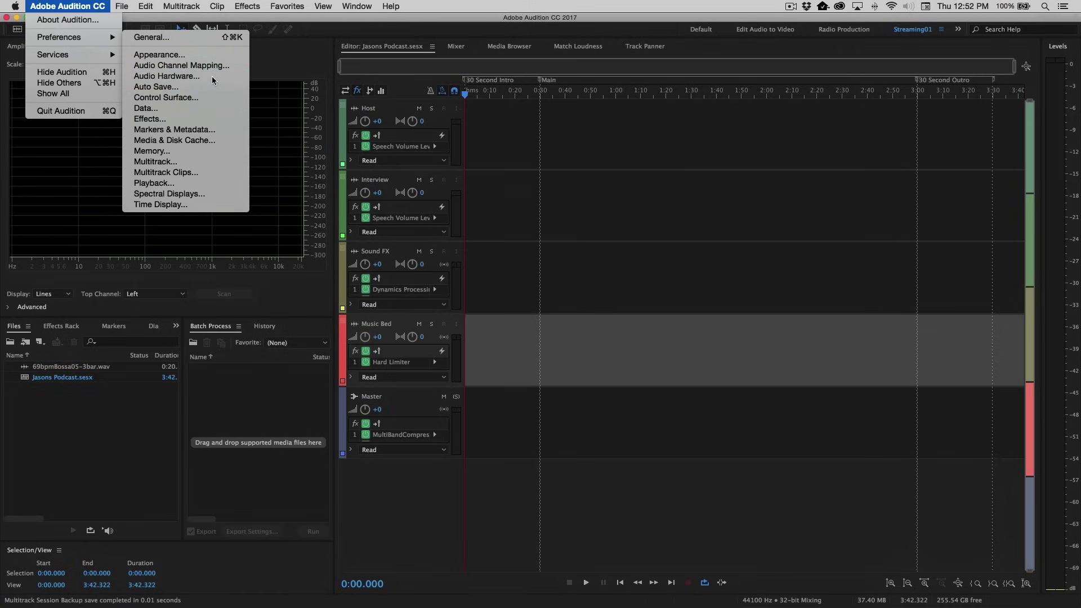
click(424, 154)
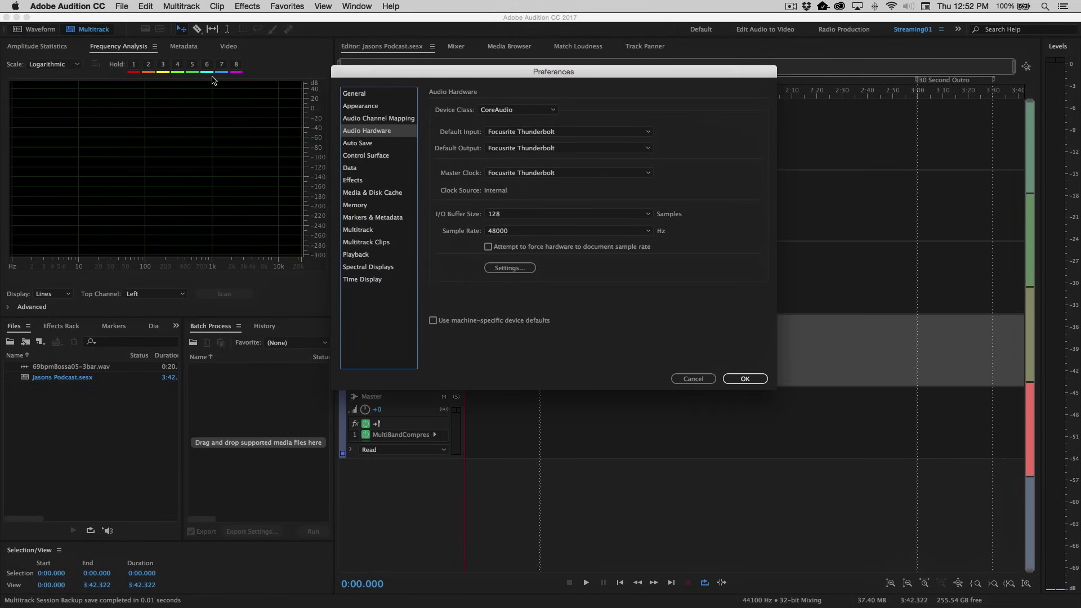
click(596, 131)
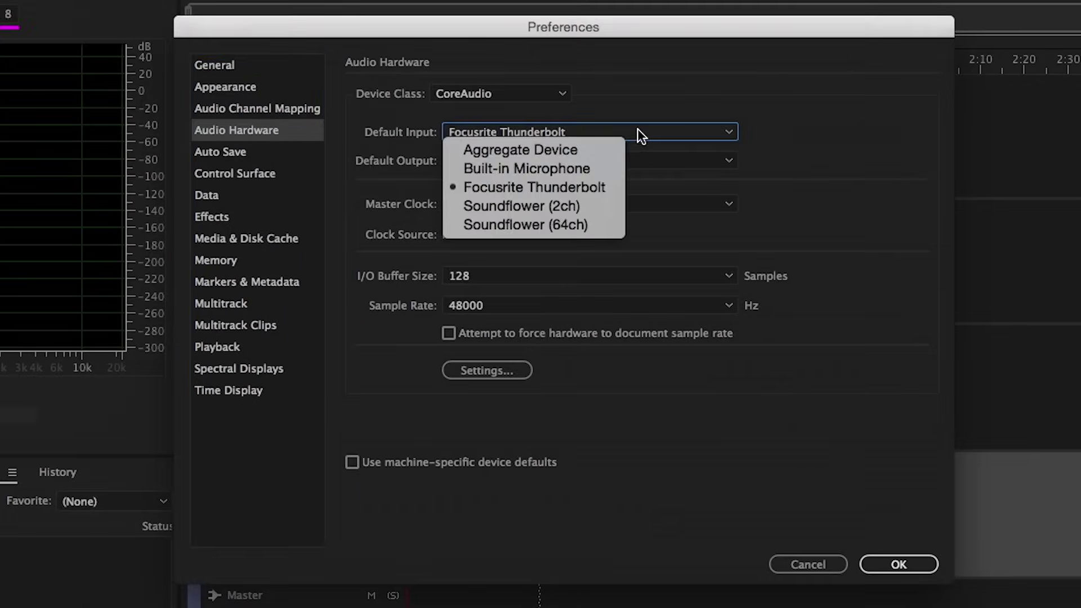
click(612, 190)
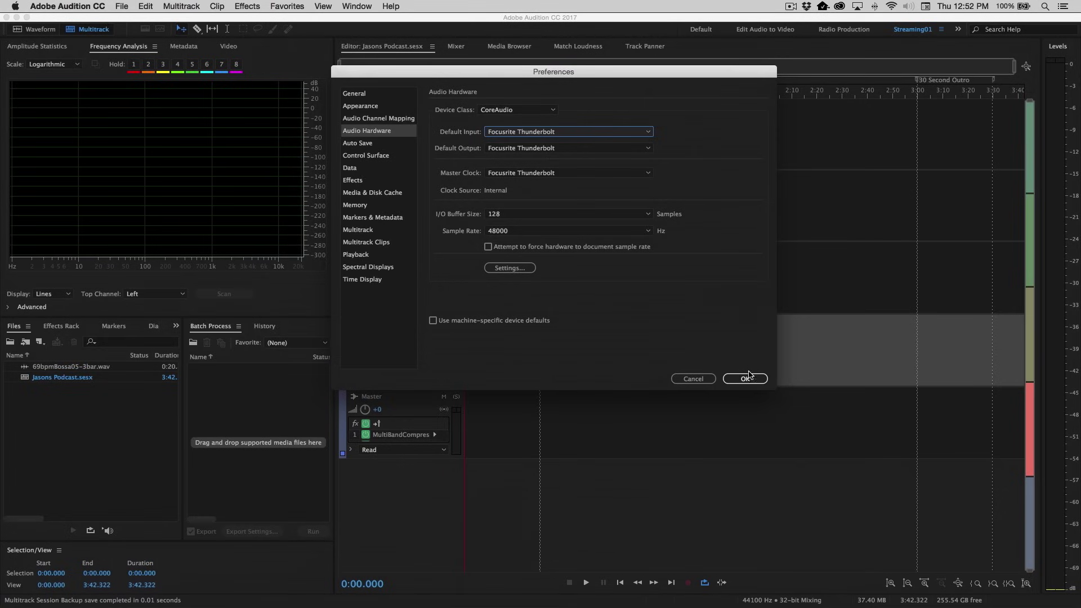
click(747, 378)
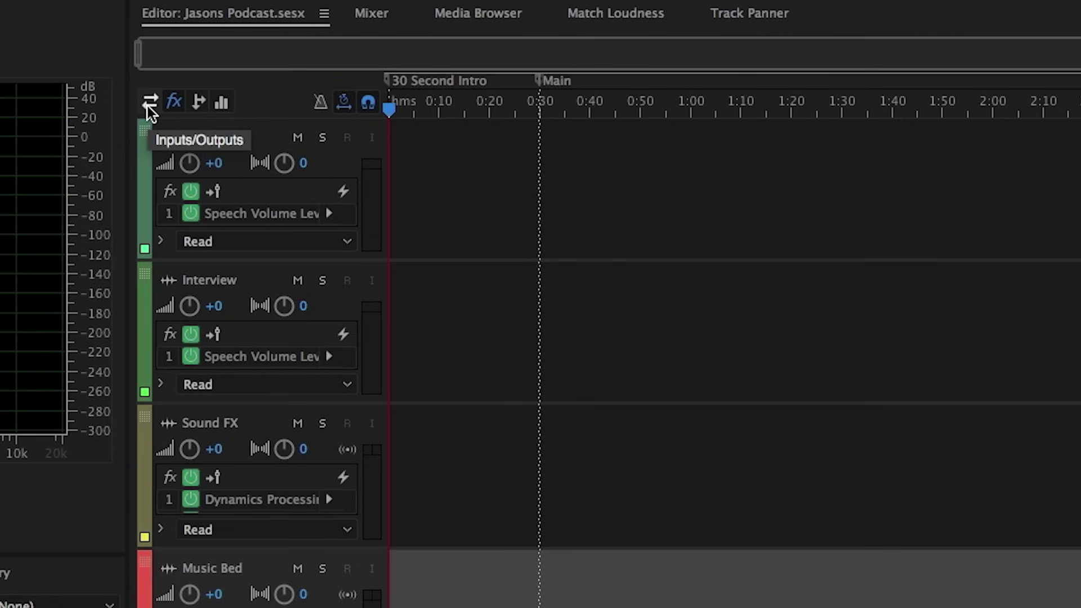
Route the Host track's input to mono [06M] Focusrite Thunderbolt: In 6
click(148, 104)
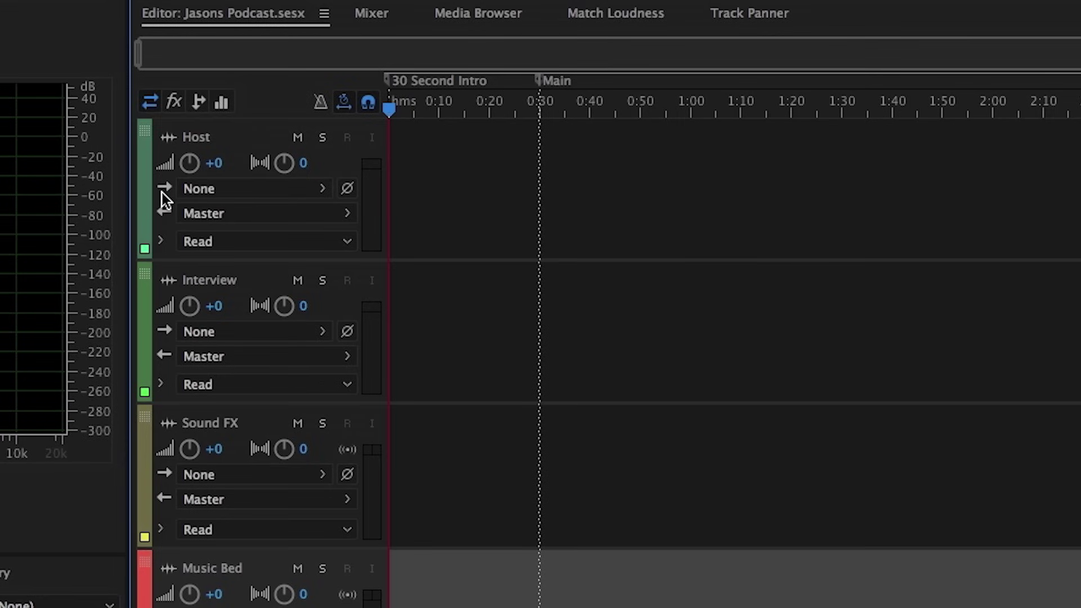
click(323, 189)
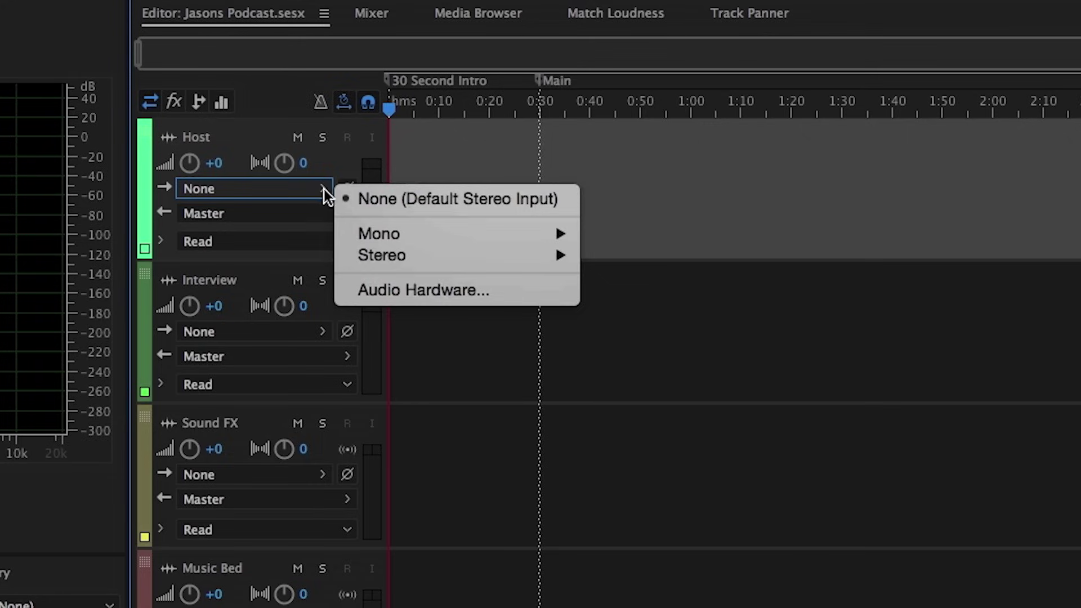
mouse_move(410, 231)
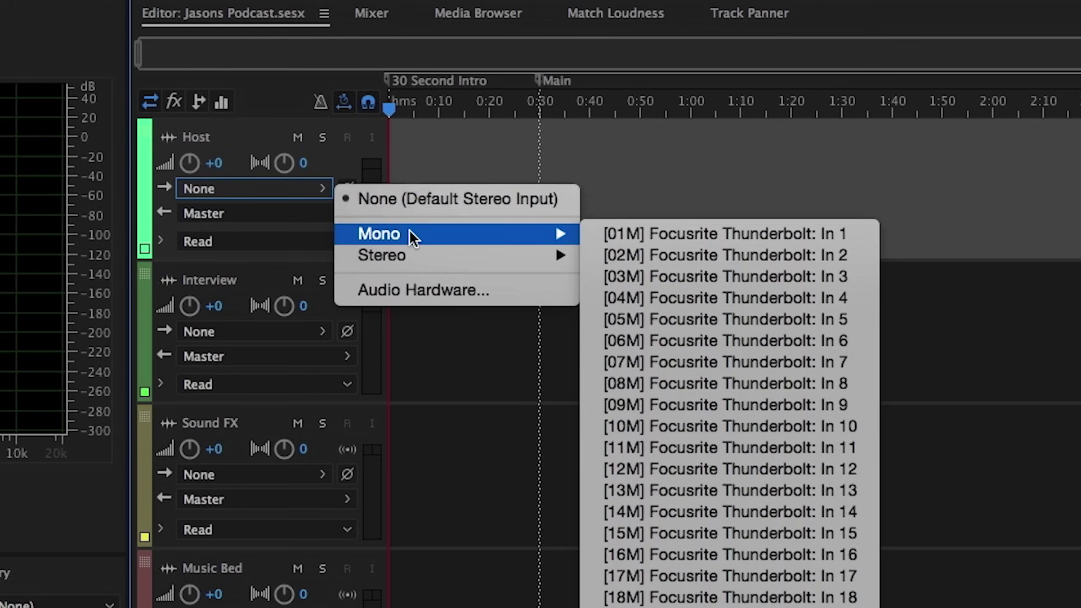
click(781, 340)
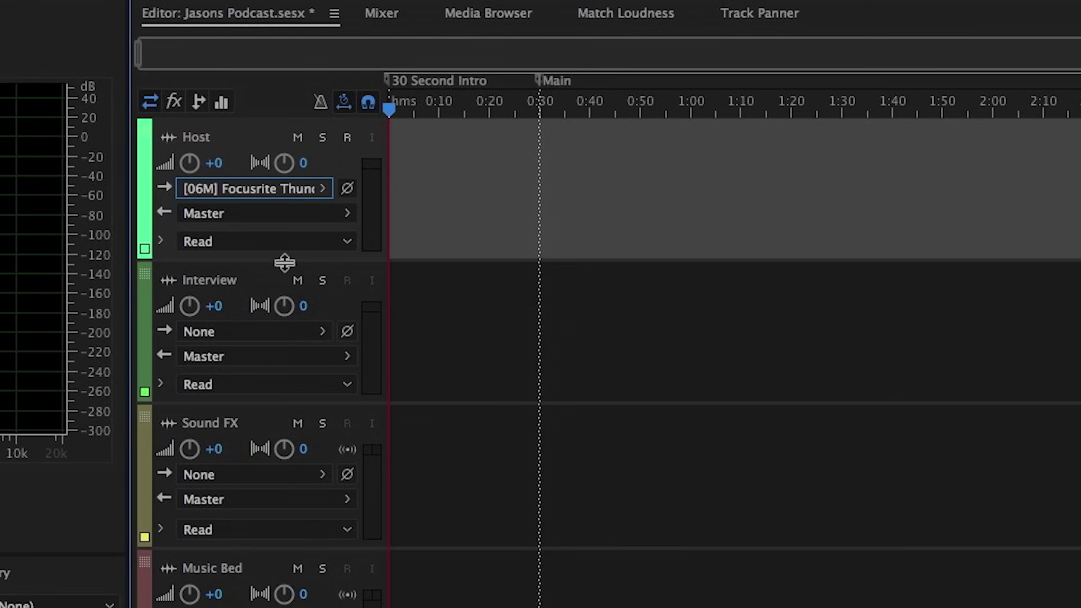
Enlarge the Host track, arm it for recording, and enable its input monitoring
drag(284, 262, 286, 375)
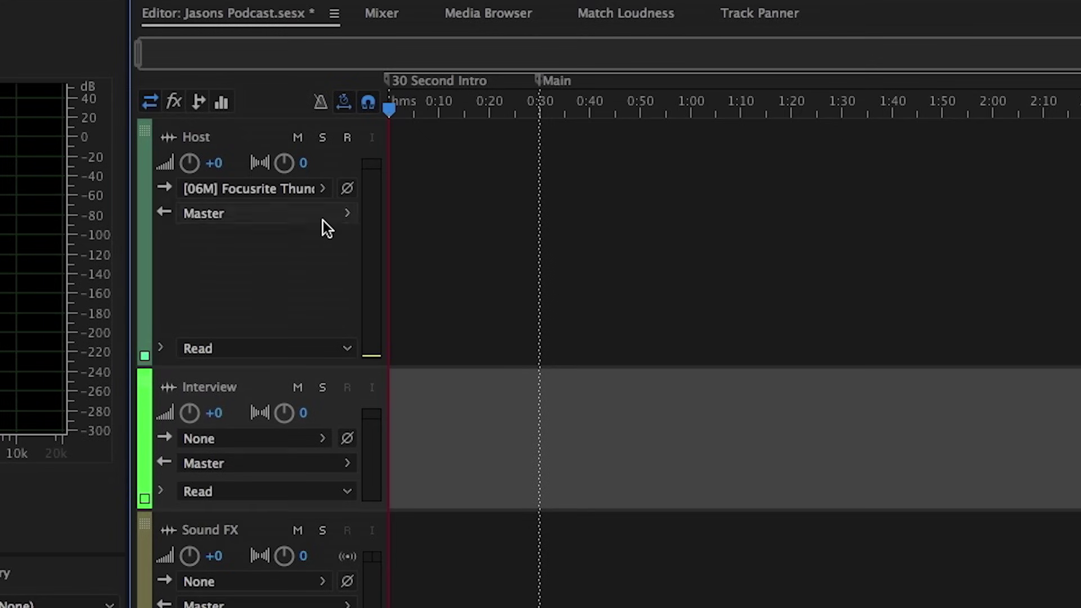
click(348, 139)
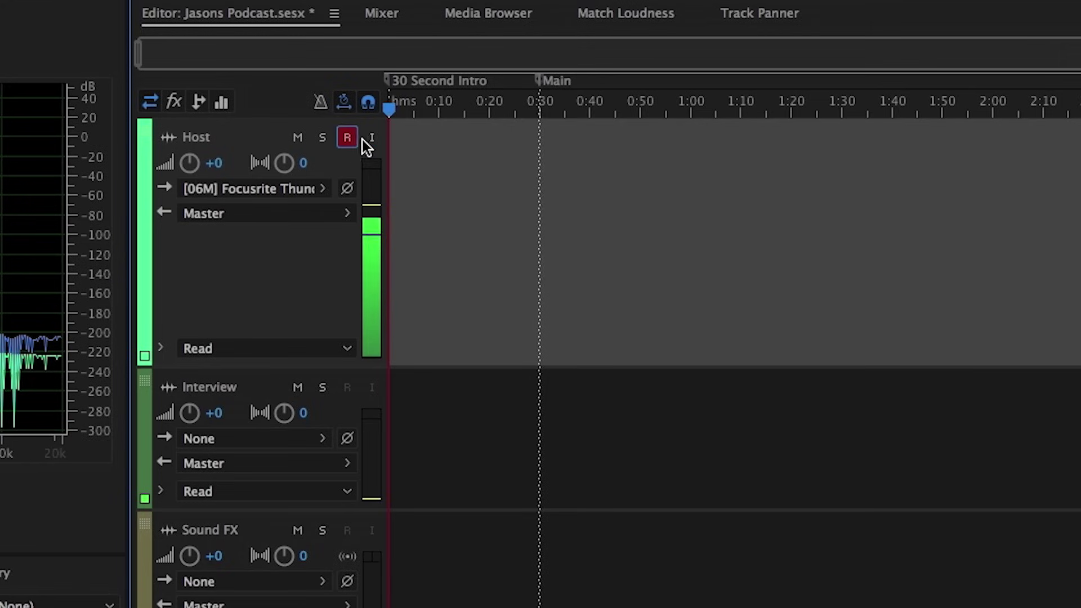
click(371, 140)
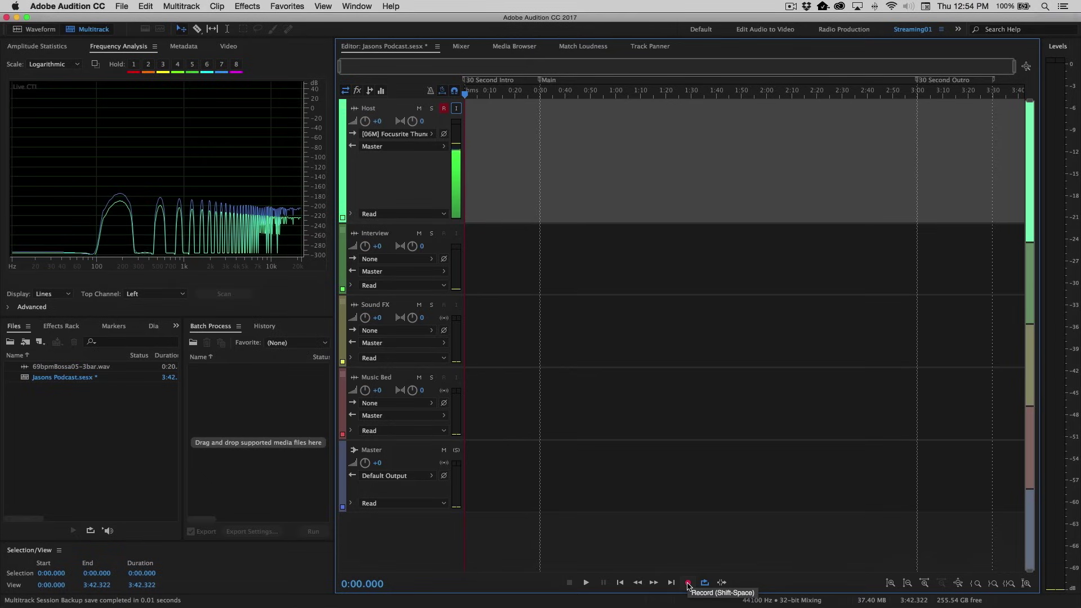
Record a roughly 10-second voice take onto the armed Host track
key(shift+space)
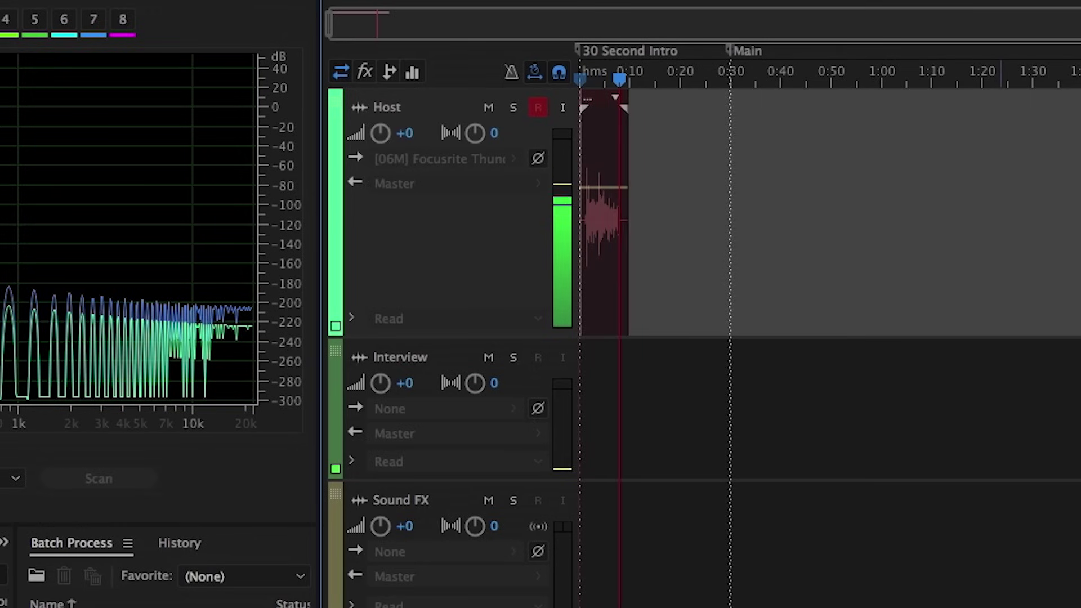
key(space)
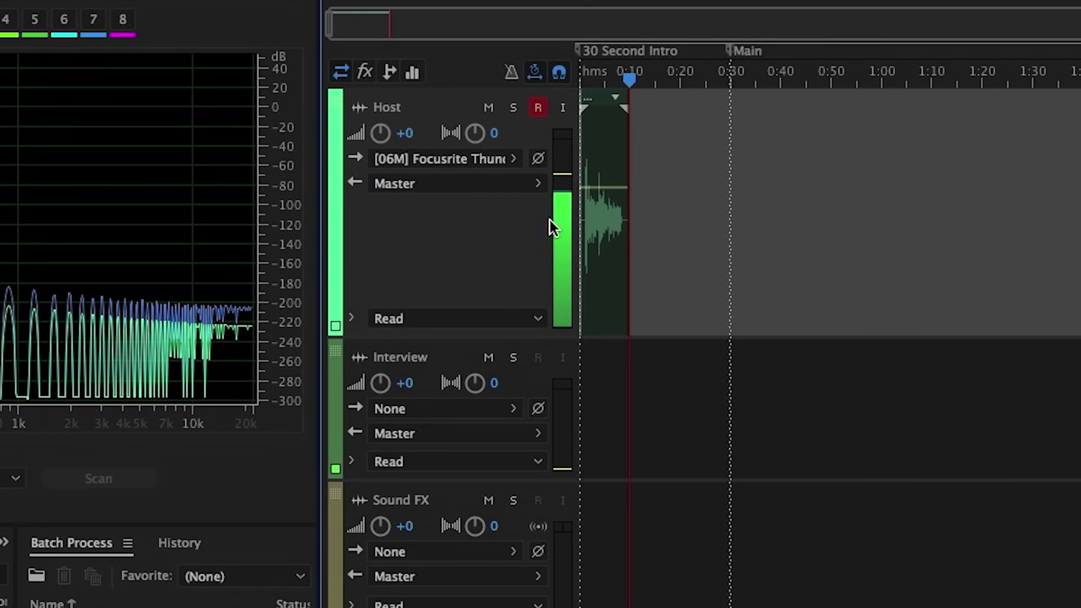
Disarm Host, show the effects racks, and open Host's Speech Volume Leveler (-18 dB, 80%, 45 dB)
click(537, 108)
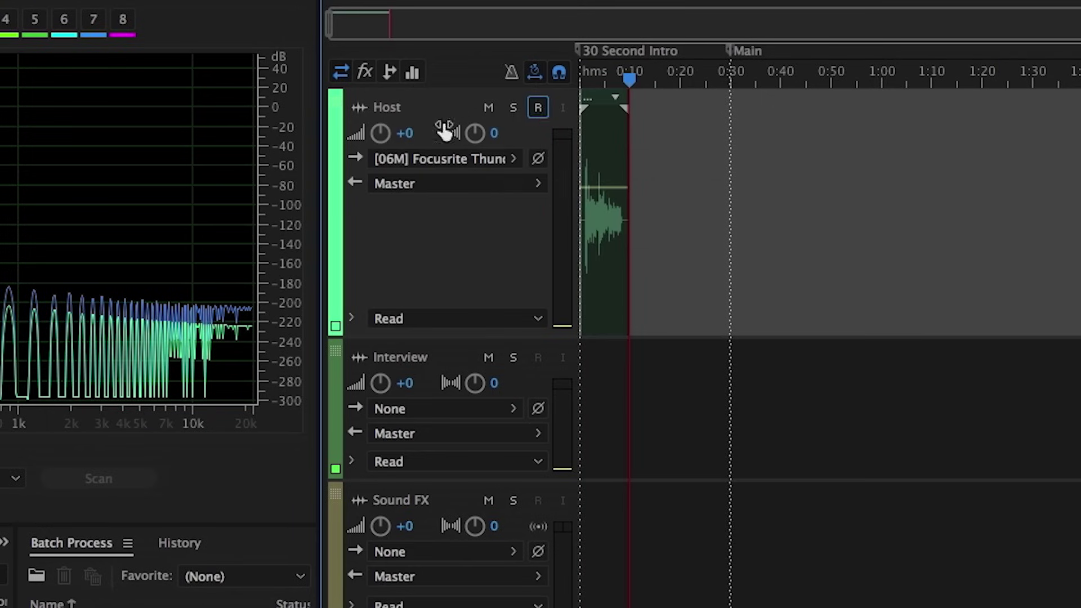
click(365, 72)
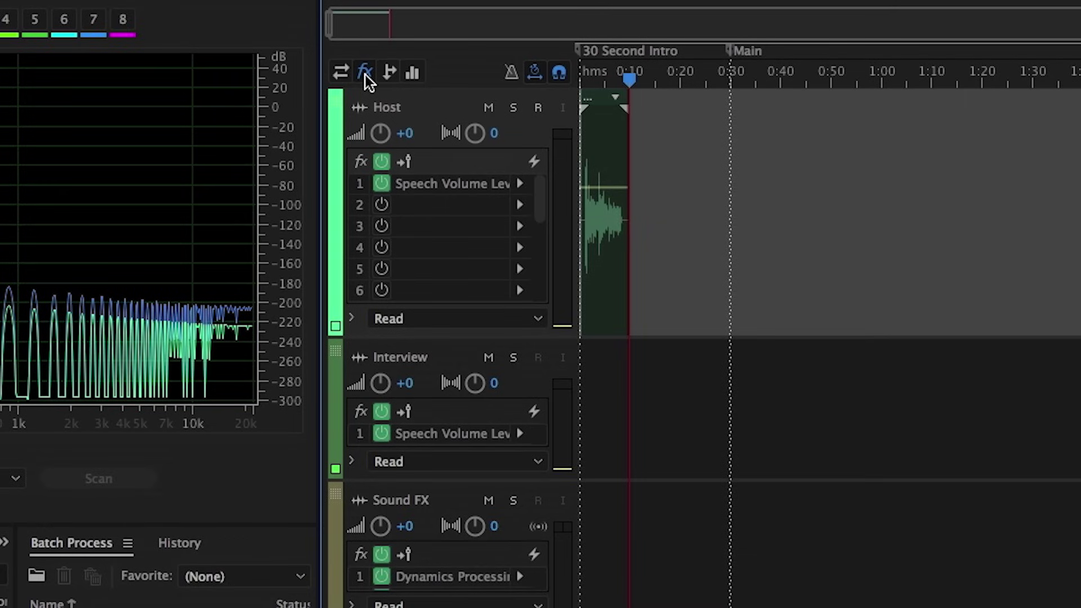
double_click(448, 183)
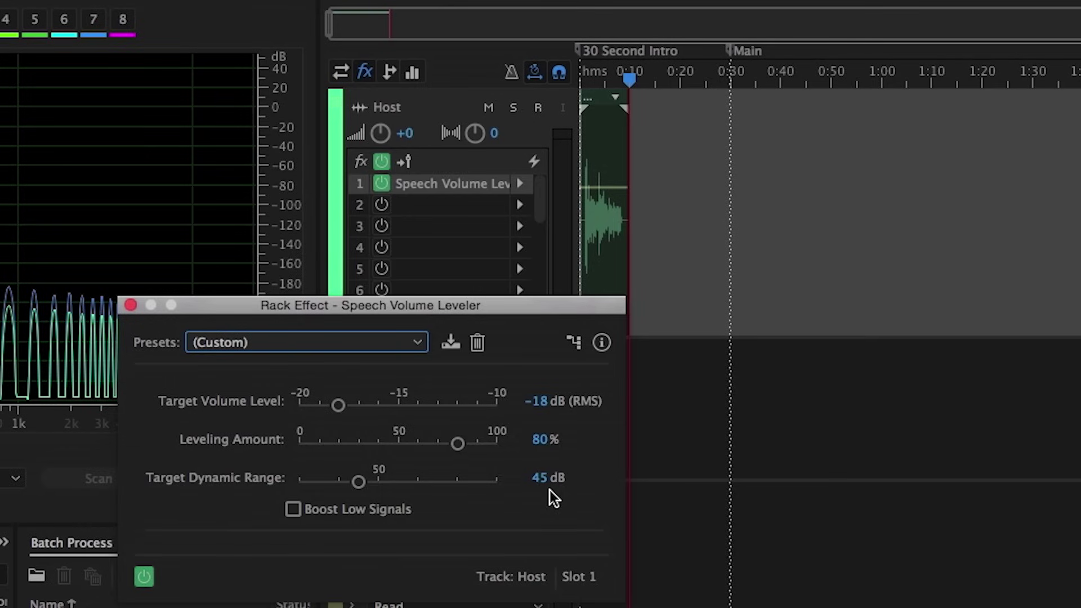
Close the Speech Volume Leveler and play back the Host take from near the start
click(131, 305)
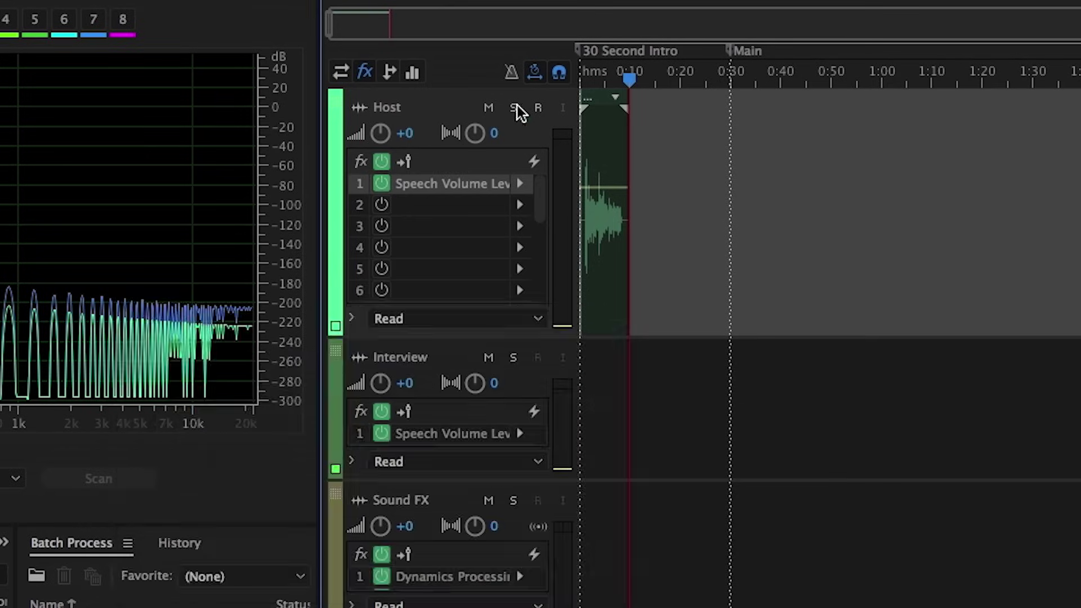
drag(629, 79, 505, 90)
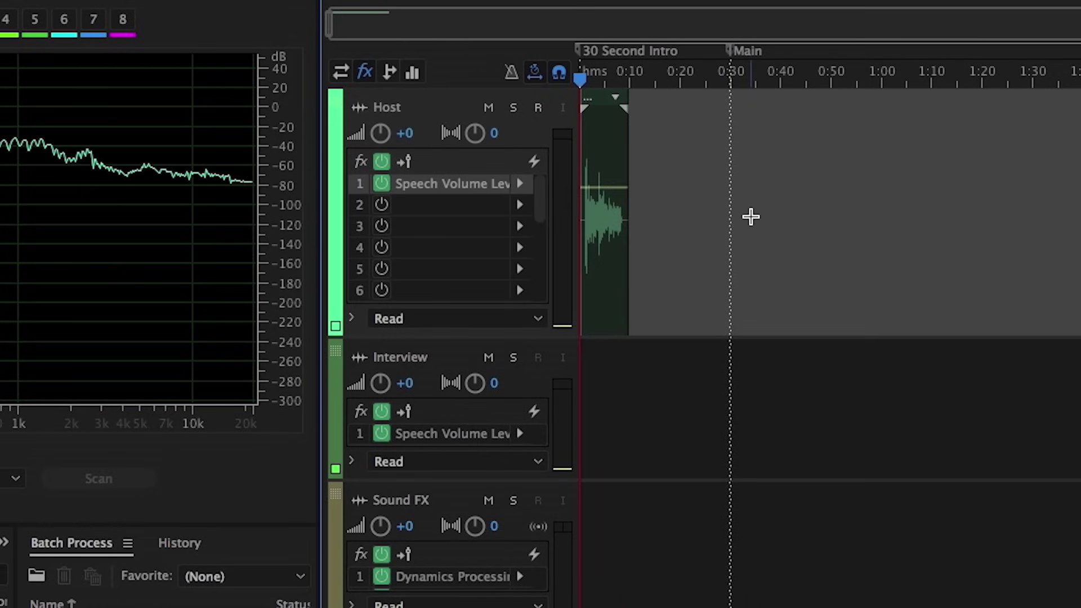
key(space)
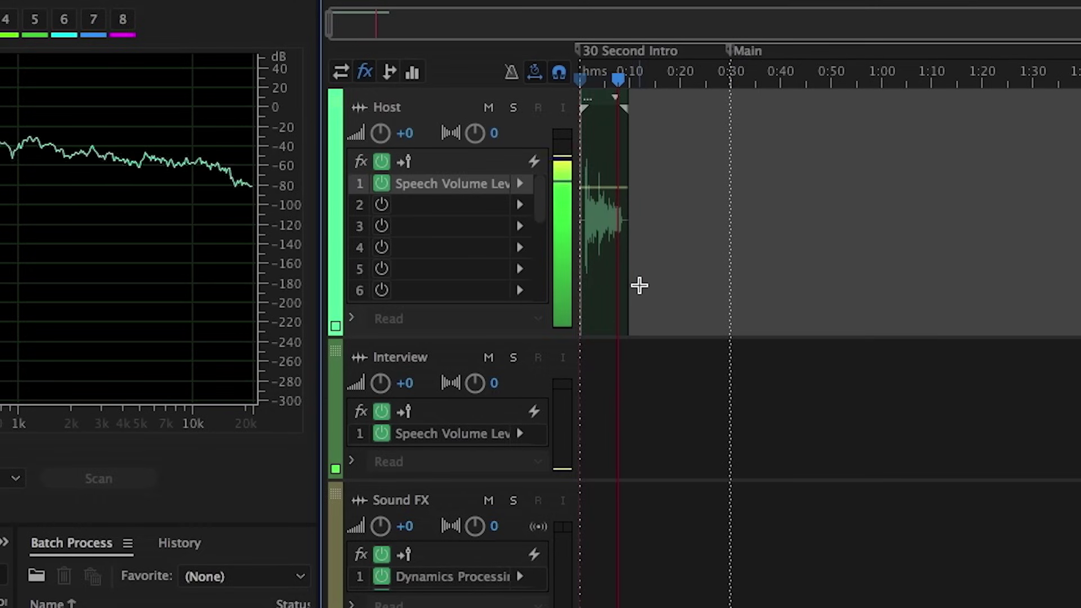
key(space)
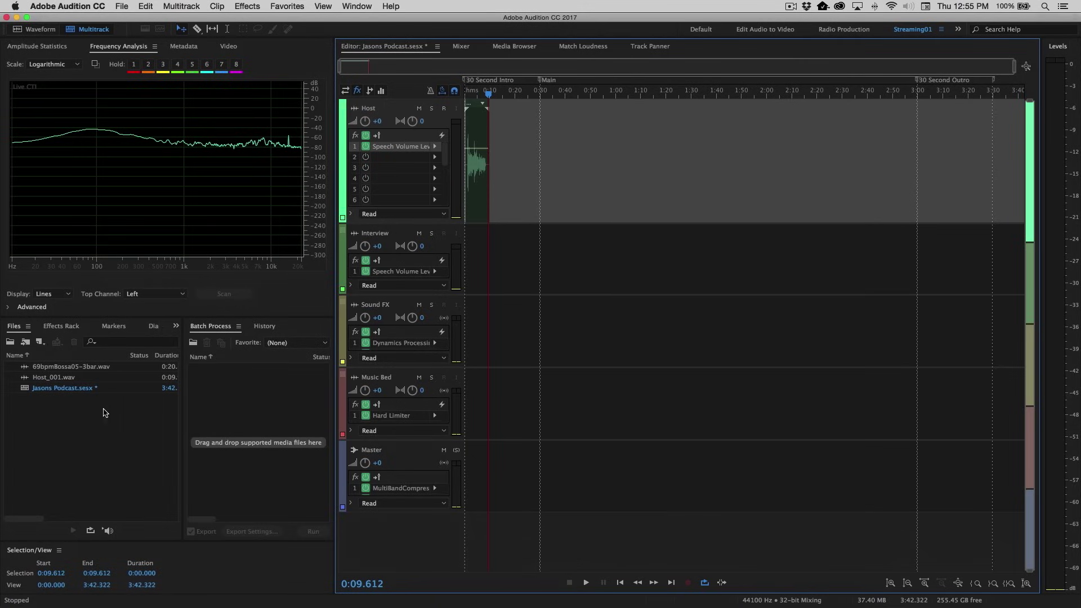
Place 69bpmBossa05-3bar.wav at 0:00 on the Music Bed track and return to the start
click(27, 369)
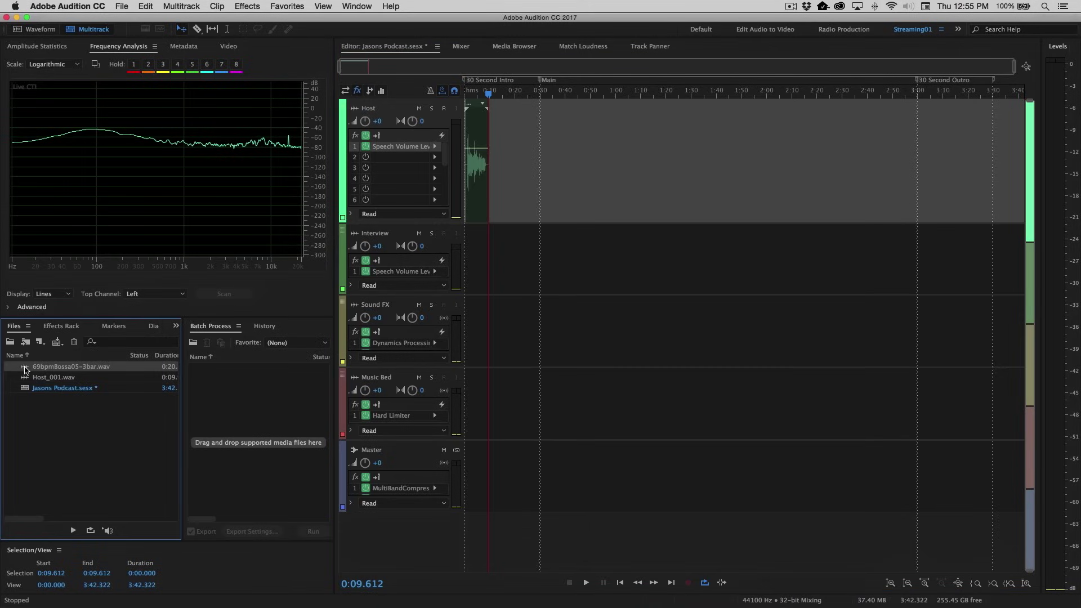
drag(25, 370, 457, 409)
key(Home)
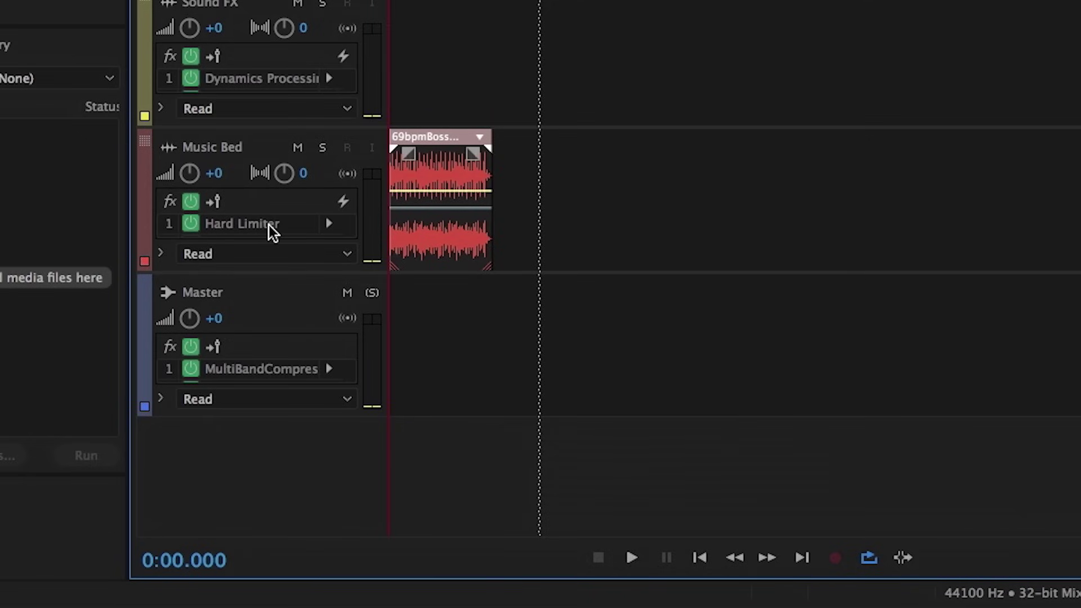
drag(270, 272, 275, 323)
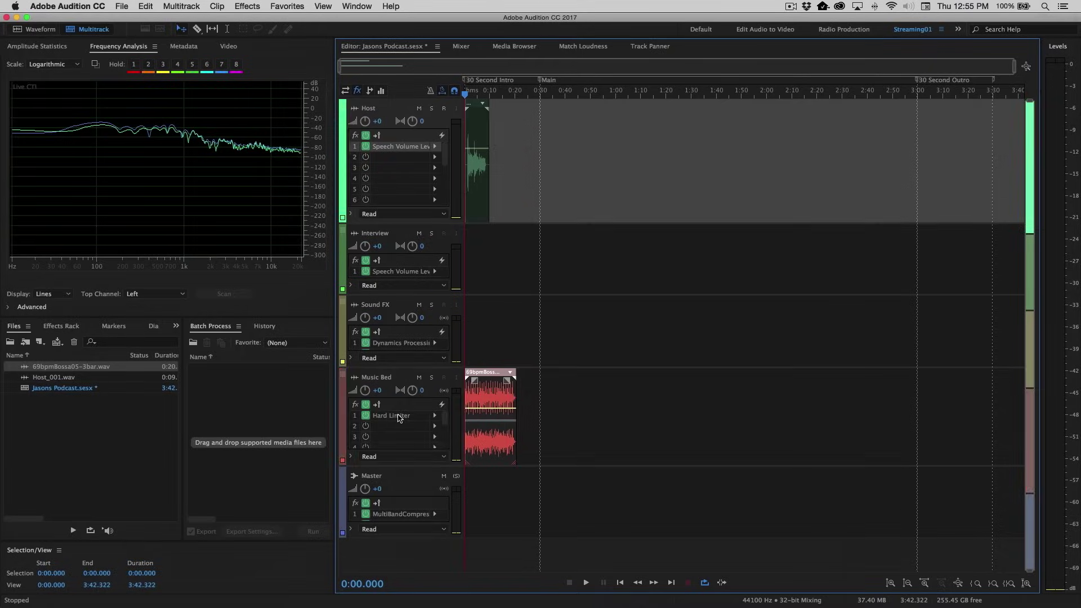
double_click(256, 223)
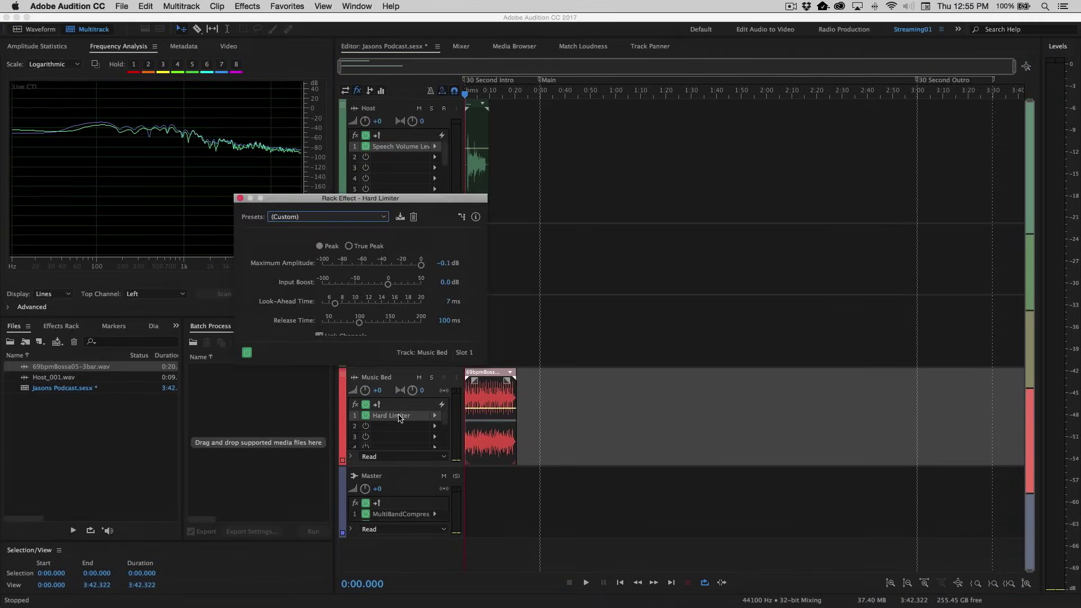
drag(364, 199, 673, 169)
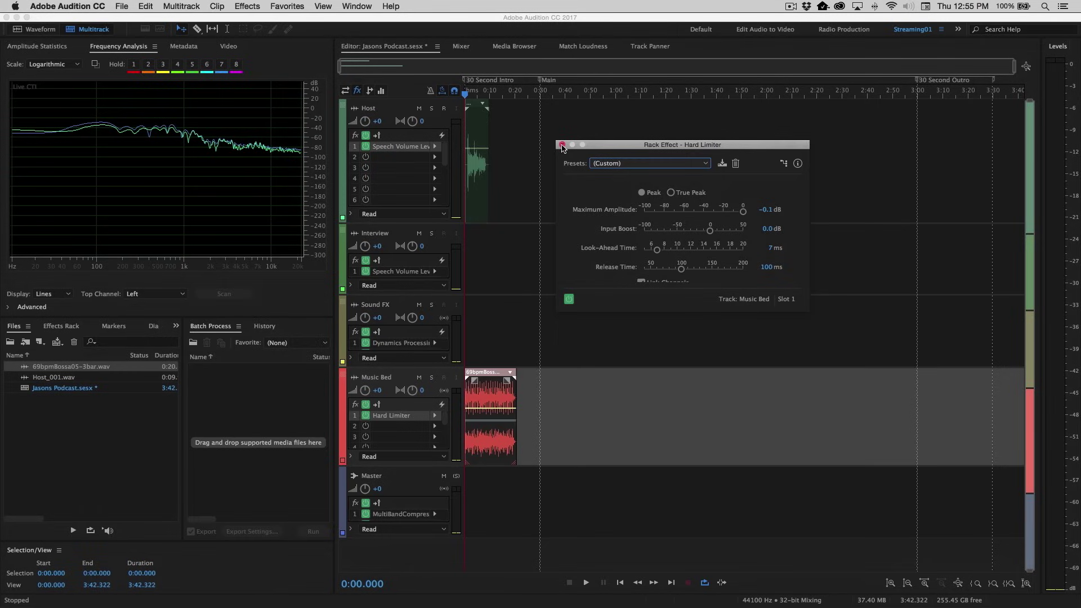
Close the Hard Limiter and lower the Music Bed volume to -6.9 dB during playback
click(562, 146)
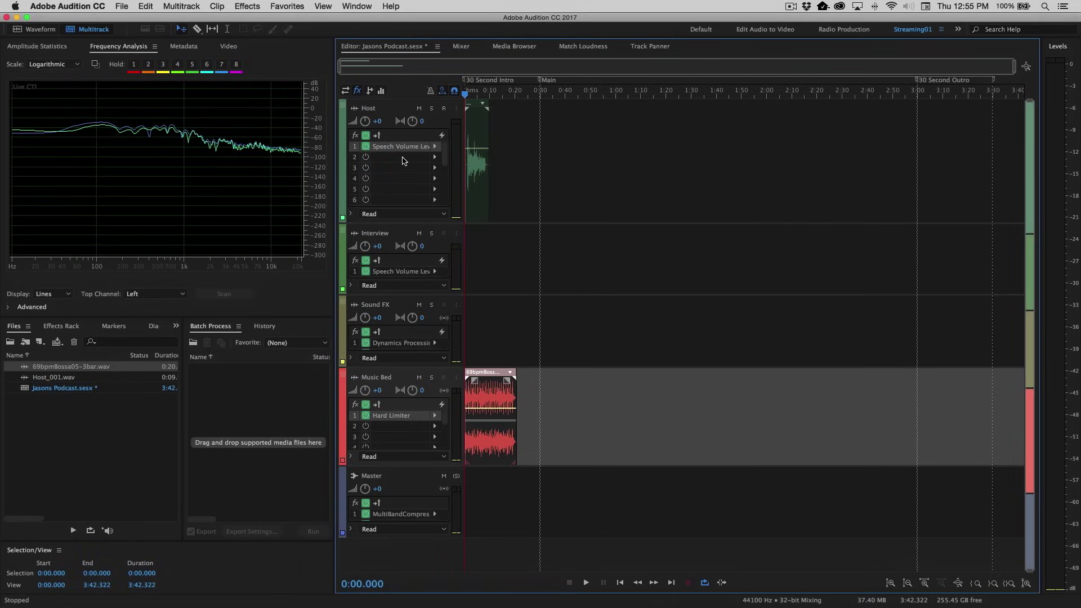
mouse_move(363, 396)
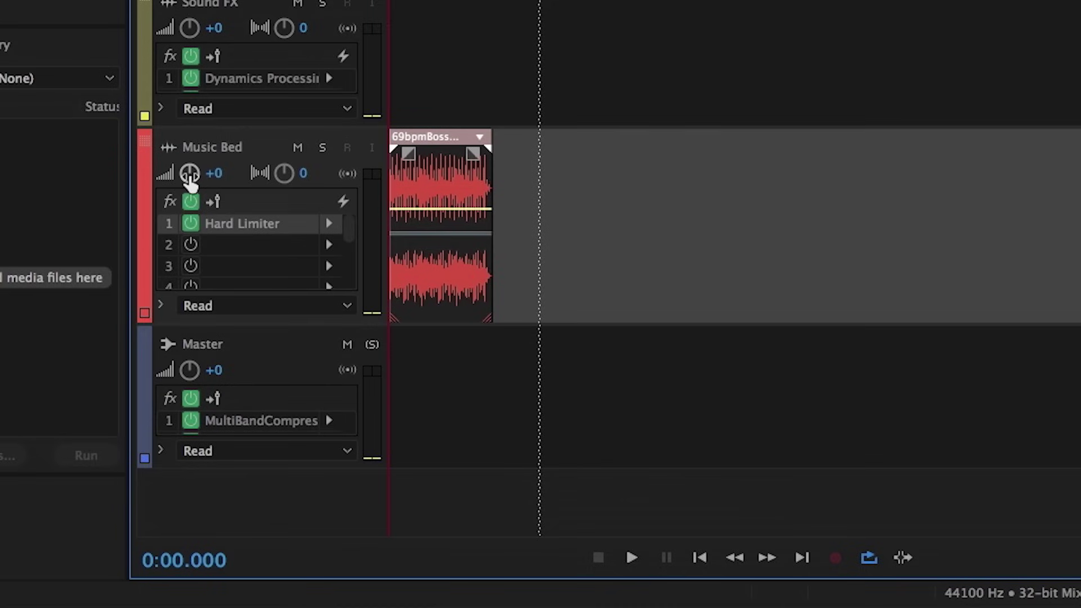
key(space)
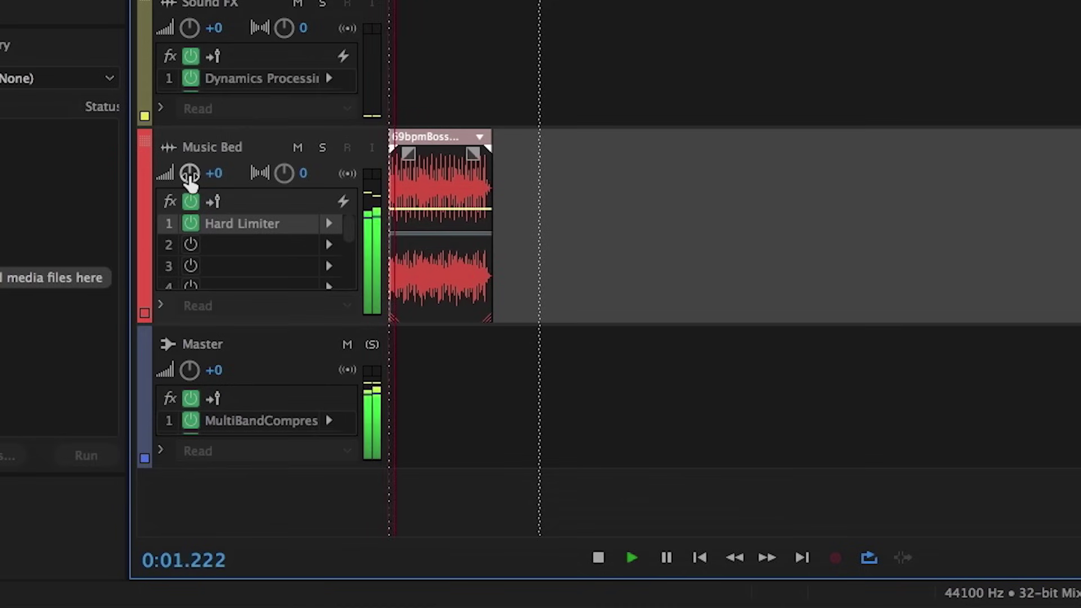
drag(188, 175, 167, 178)
key(space)
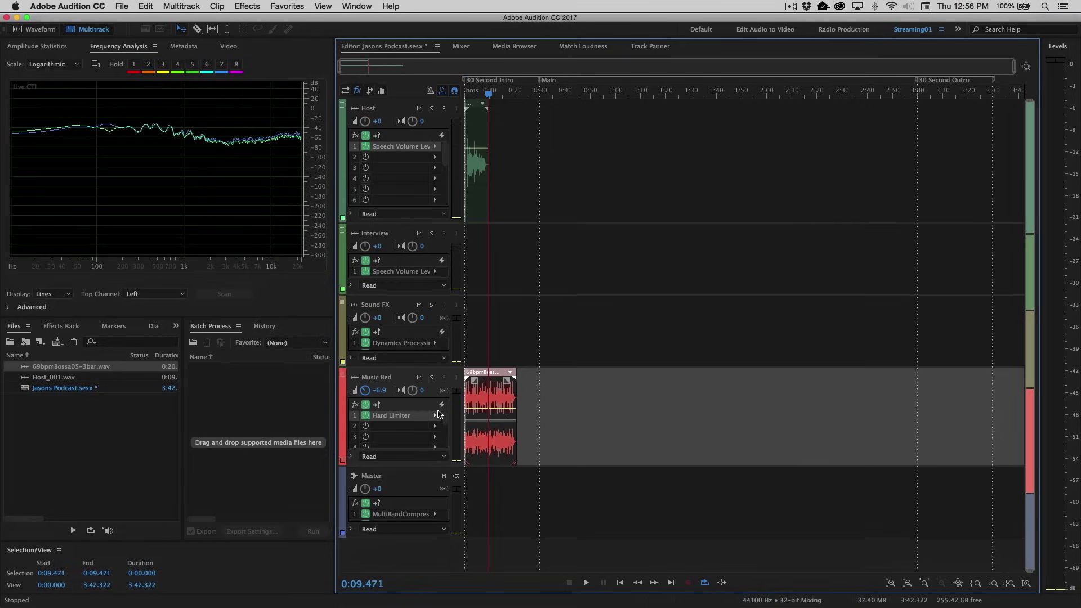
Switch to the Inputs/Outputs view and check the Interview input menu without changing it
click(345, 91)
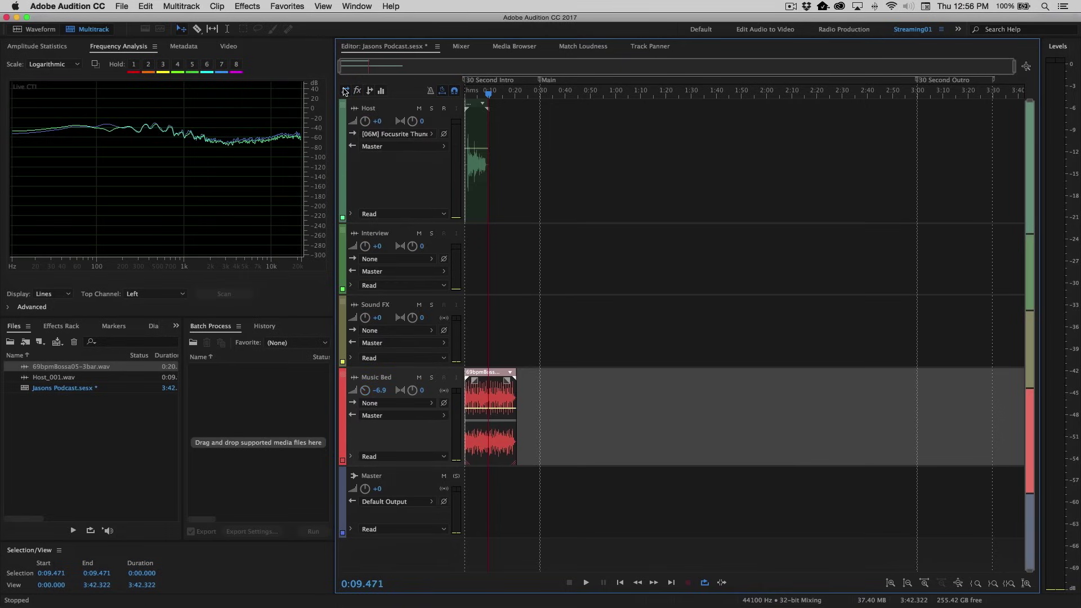
click(430, 260)
mouse_move(478, 285)
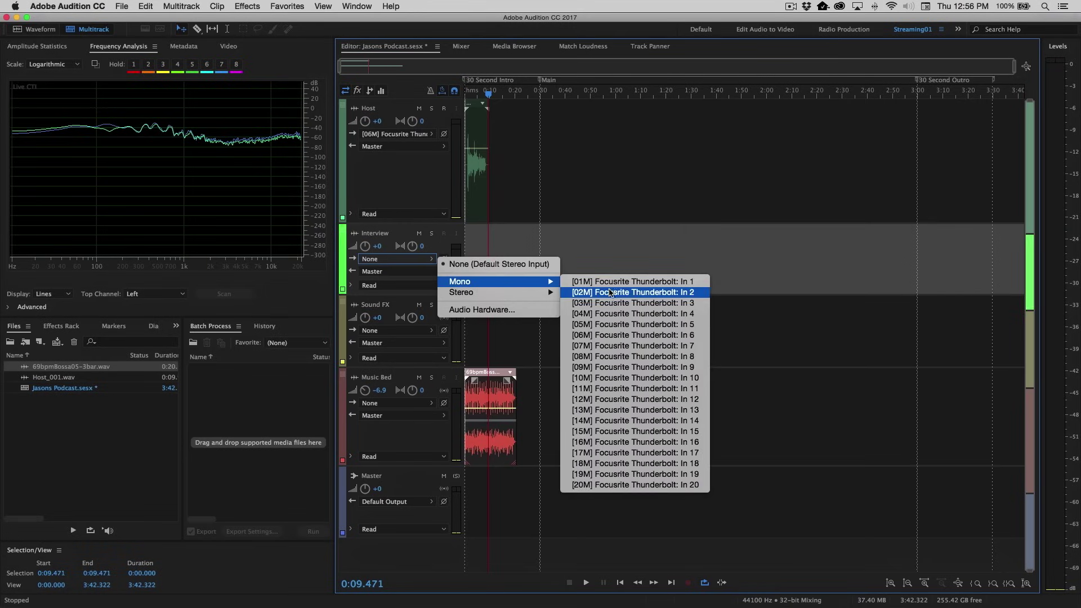
click(438, 243)
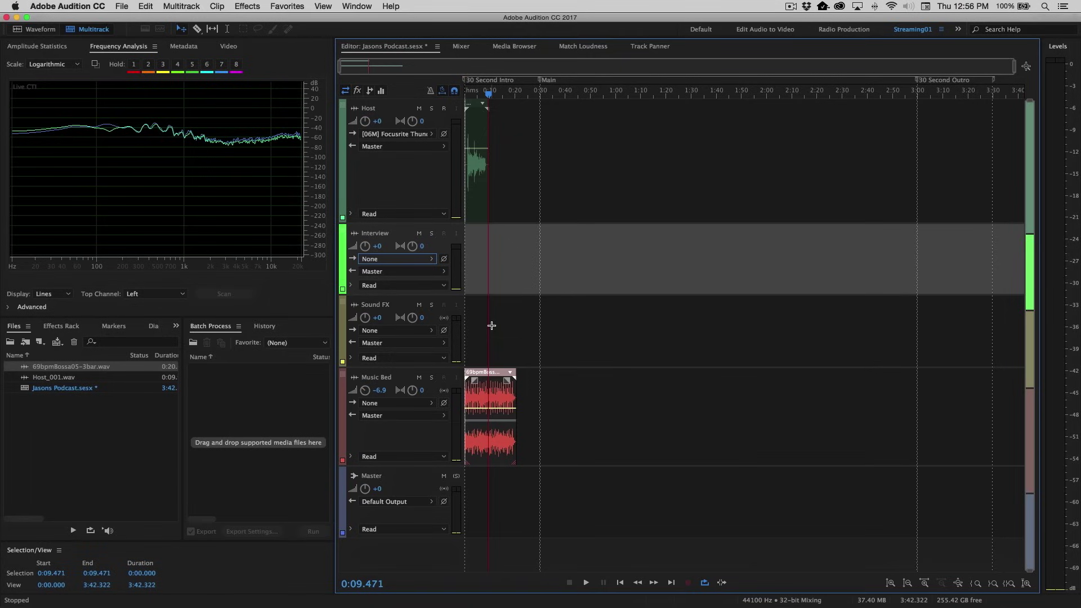
Zoom in twice, then drag Host_001's fade-in and fade-out handles inward to linear -100
key(=)
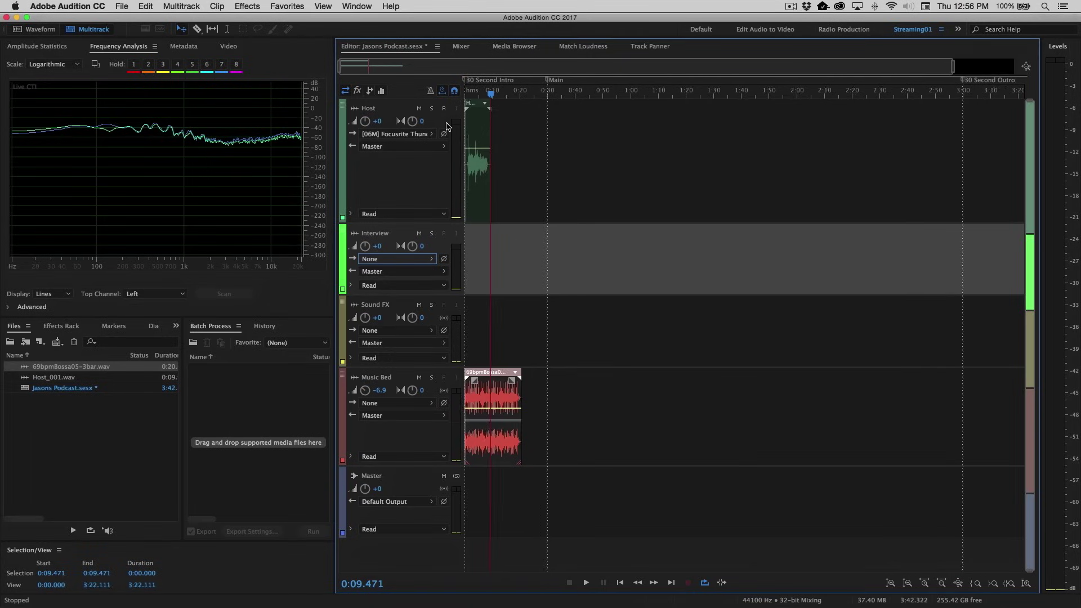
key(=)
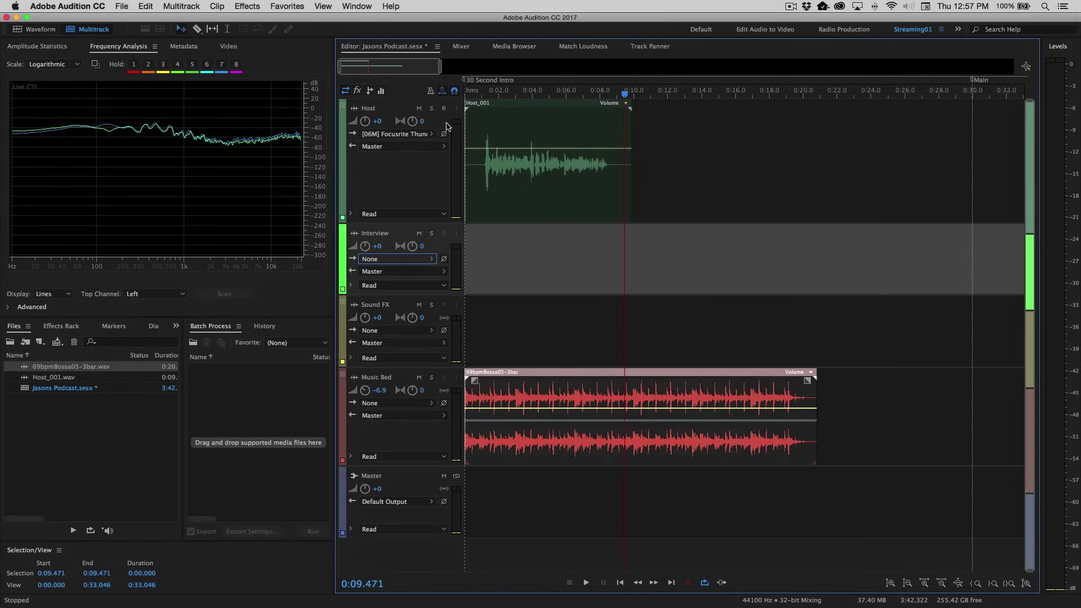
click(541, 125)
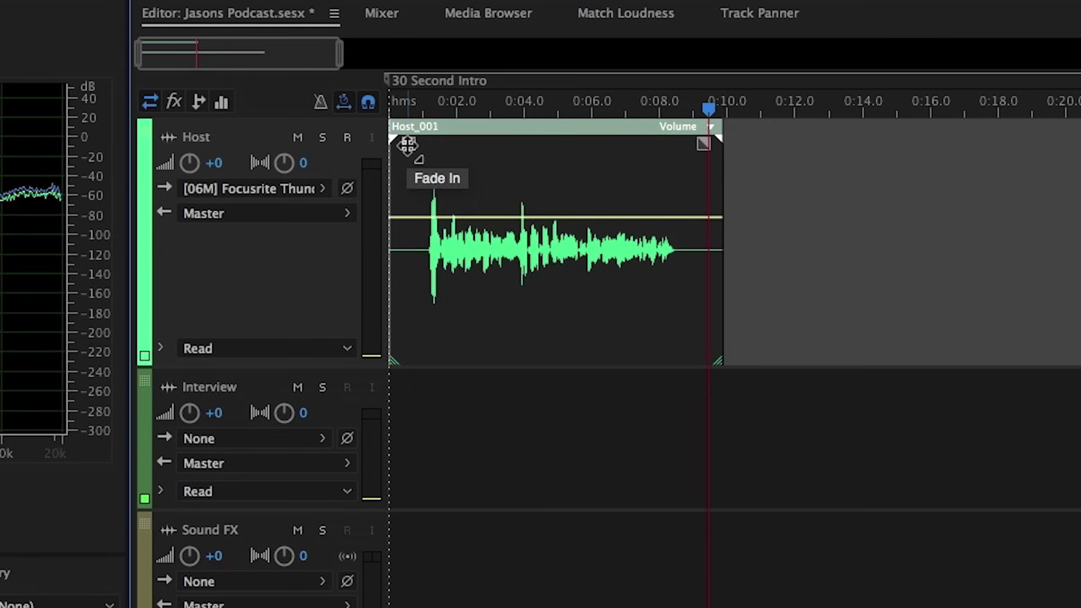
drag(409, 146, 448, 307)
drag(704, 147, 660, 352)
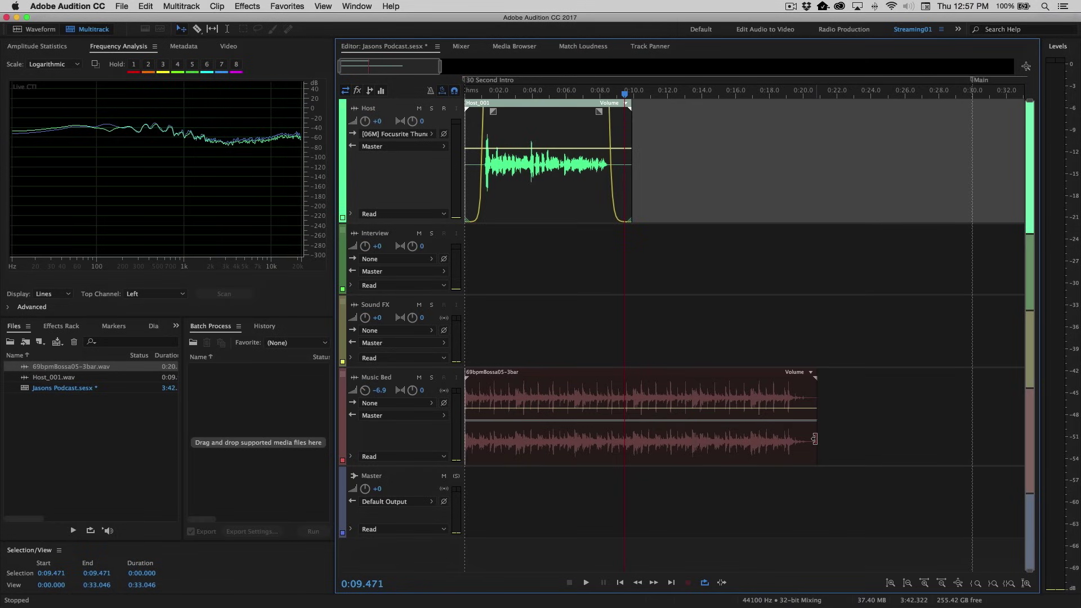
Trim the Music Bed bossa loop to end just after Host_001 and give it a curved fade-out
click(814, 438)
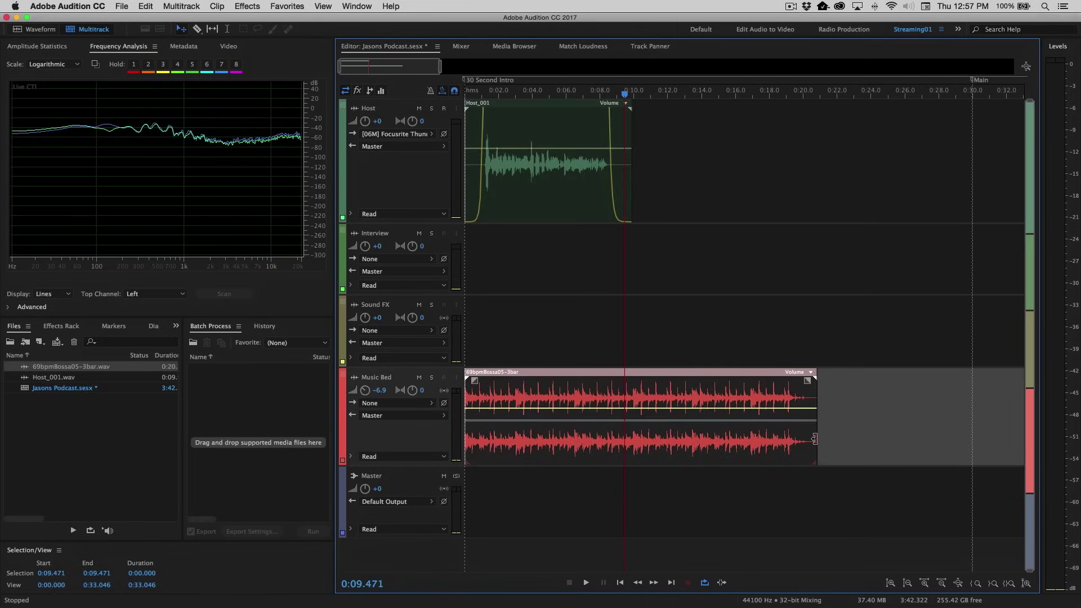
drag(815, 438, 650, 459)
drag(643, 382, 635, 385)
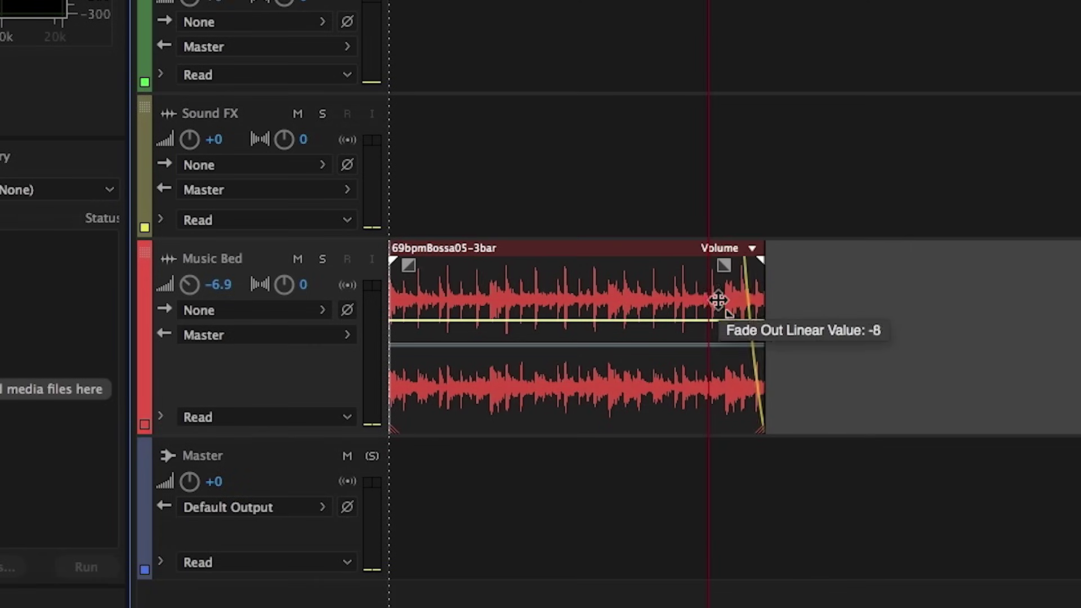
drag(717, 303, 674, 340)
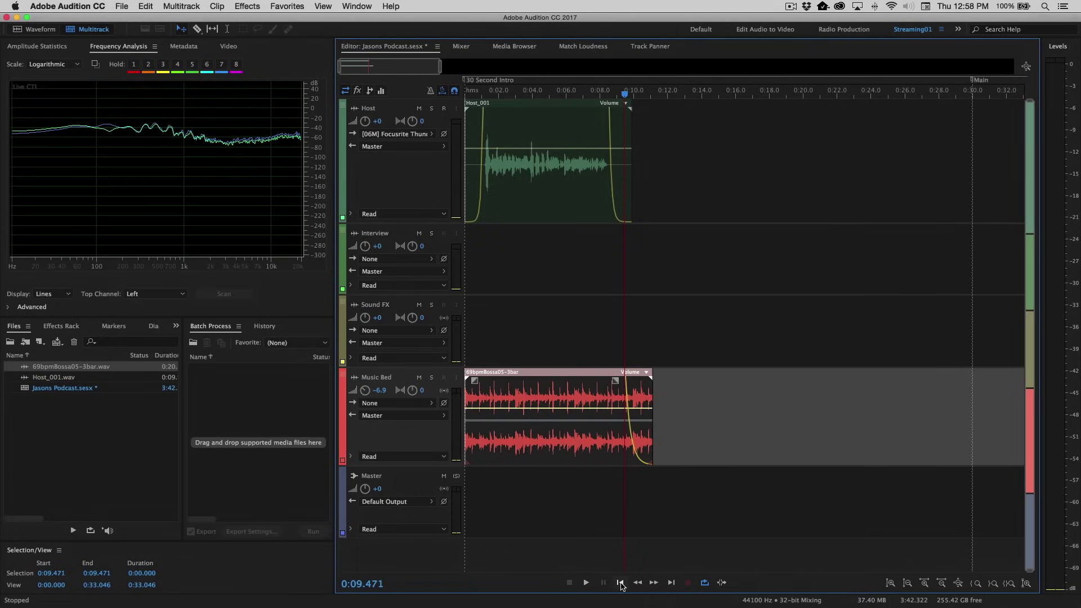
click(620, 582)
key(space)
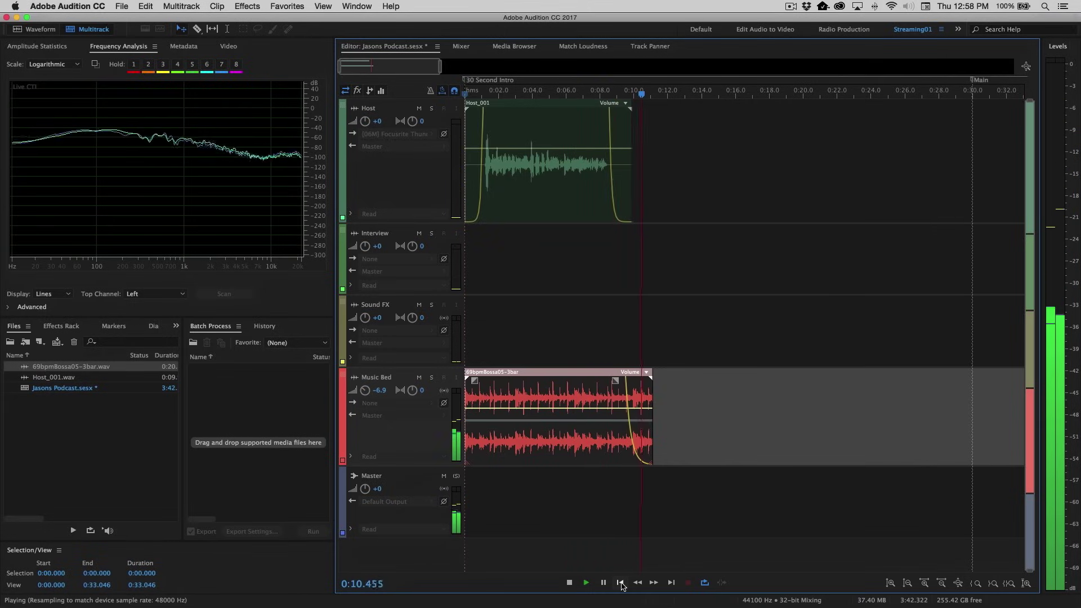
key(space)
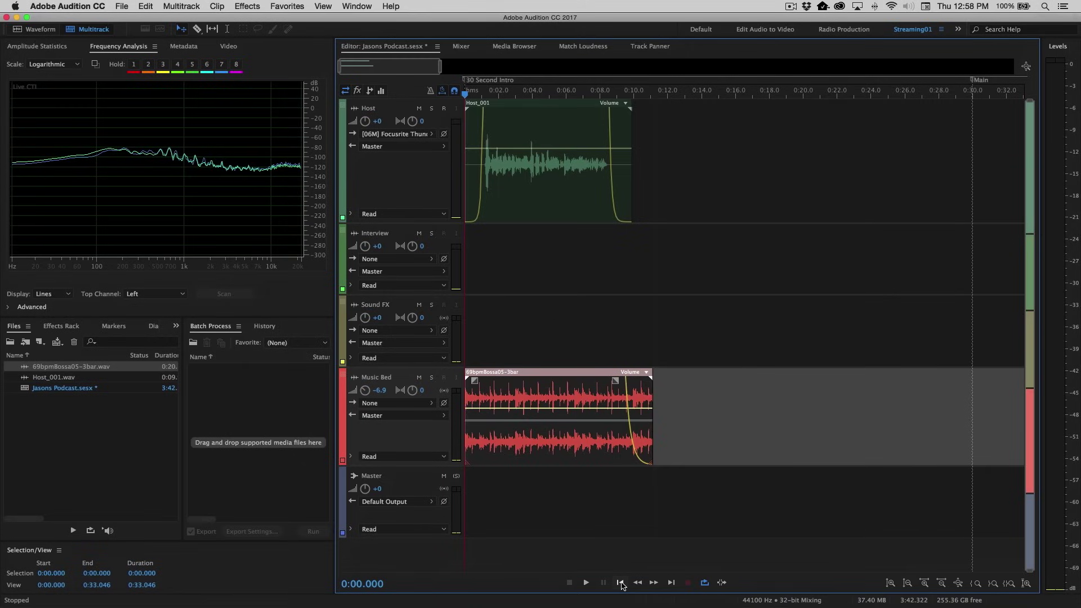
Save the Jasons Podcast.sesx session with File > Save
click(119, 5)
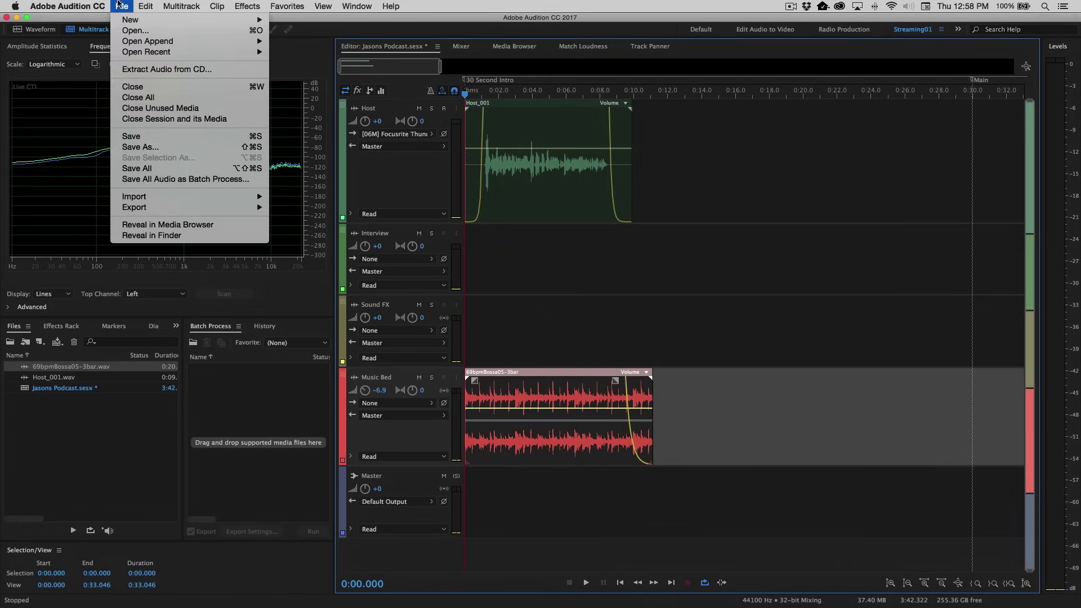
click(157, 137)
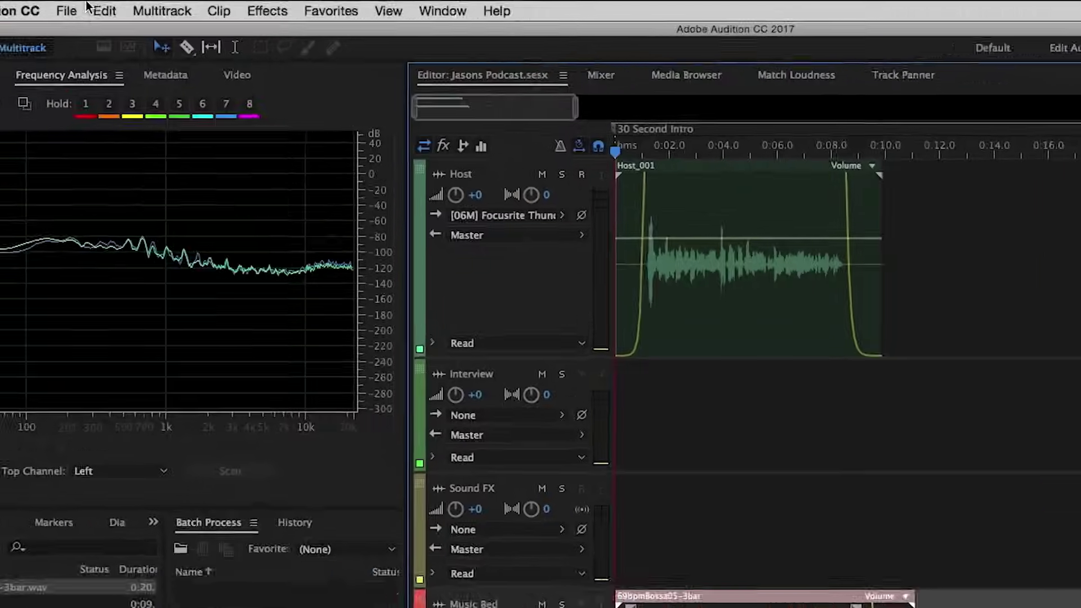
Start a multitrack mixdown of the entire session from the File > Export menu
click(120, 5)
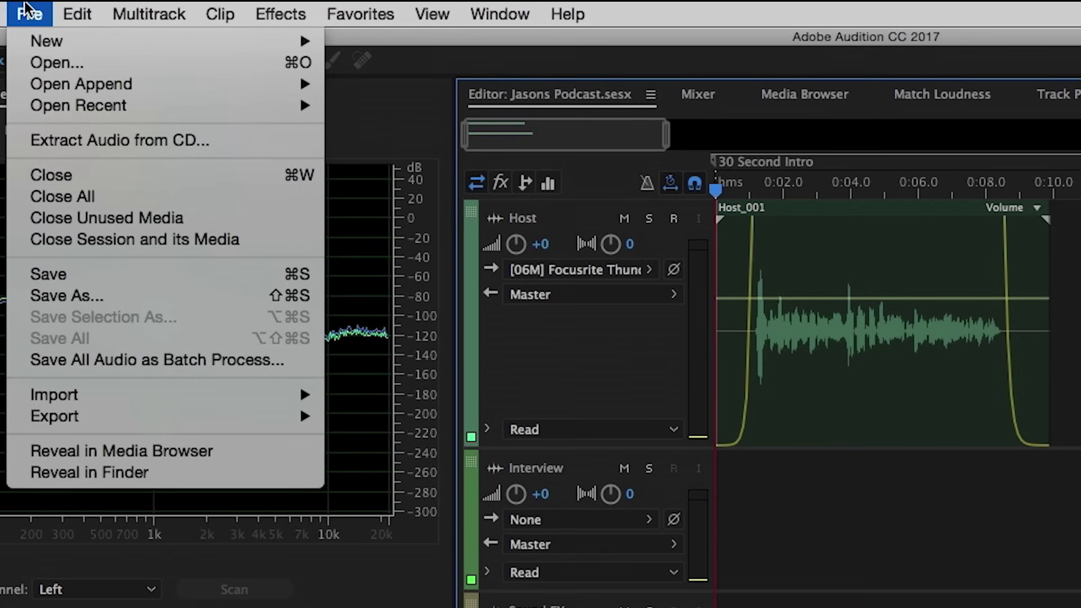
mouse_move(97, 419)
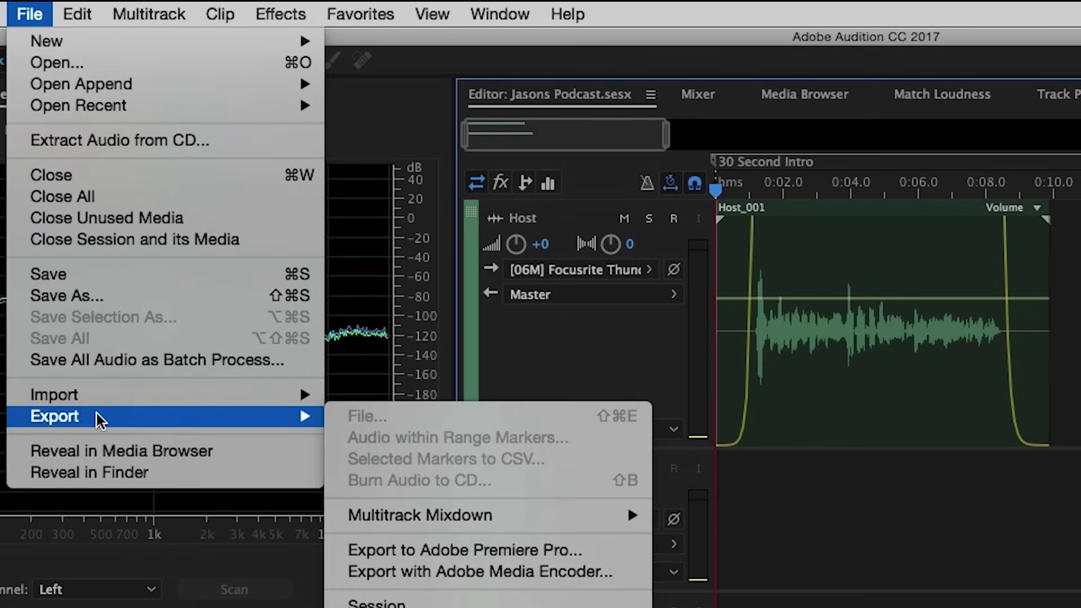
mouse_move(504, 519)
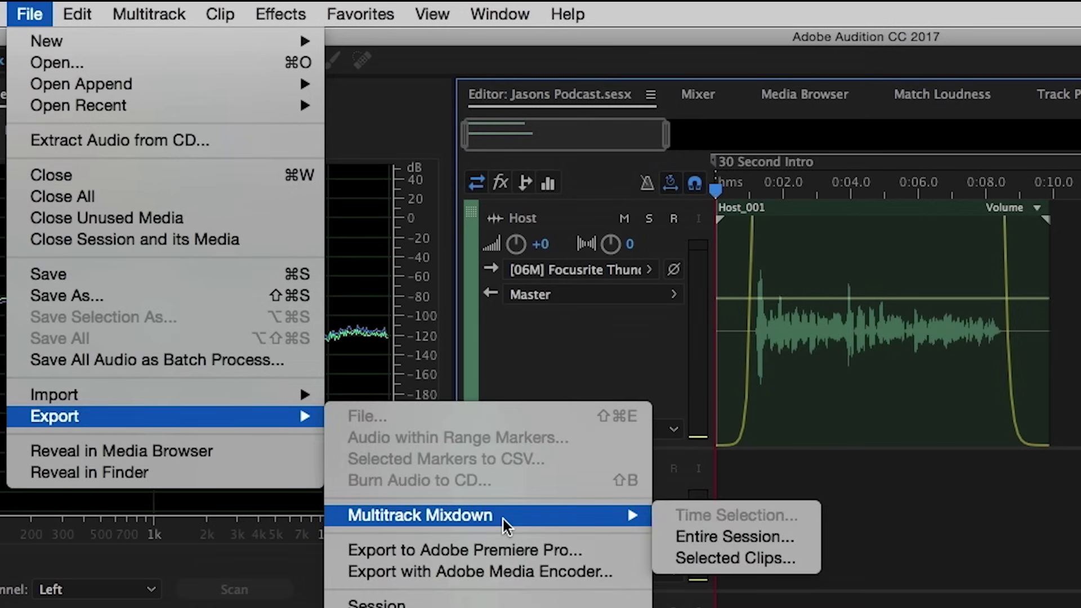
click(805, 538)
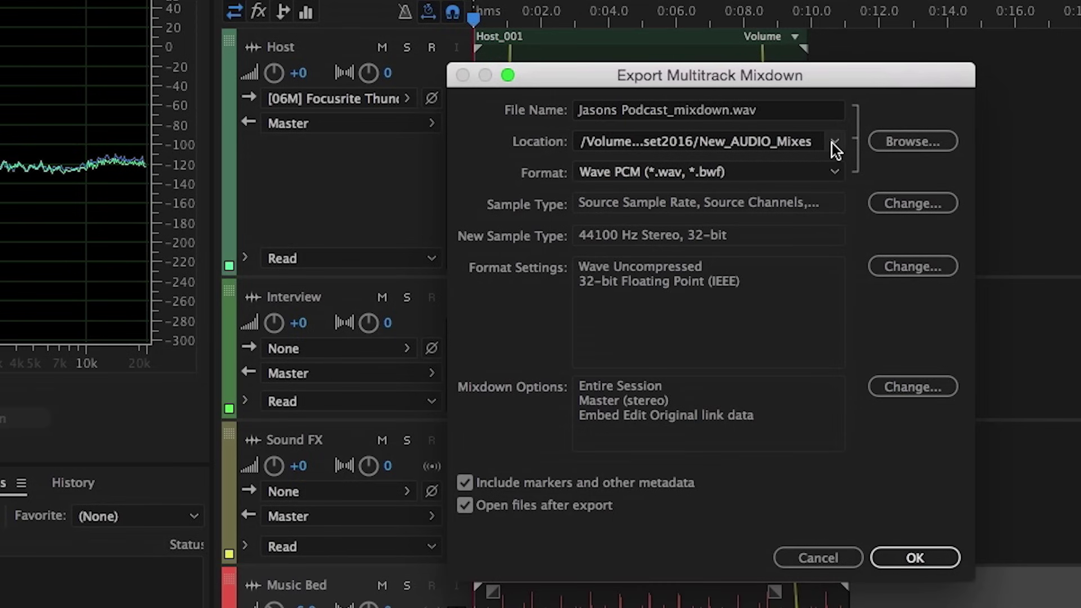
Set the mixdown location to the Desktop and the format to MP3 Audio
click(835, 143)
click(697, 224)
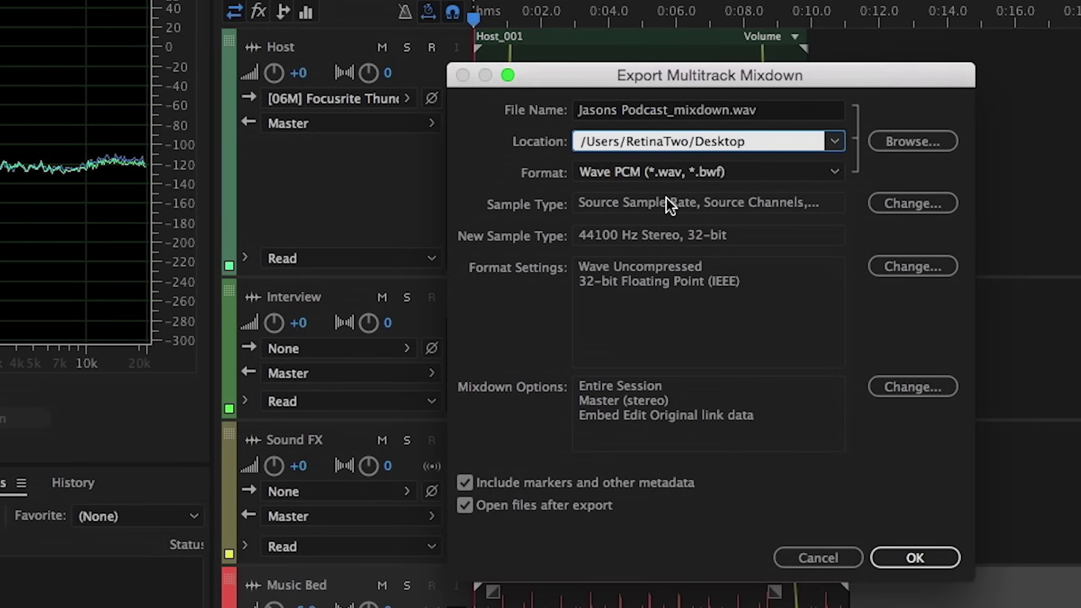
click(832, 174)
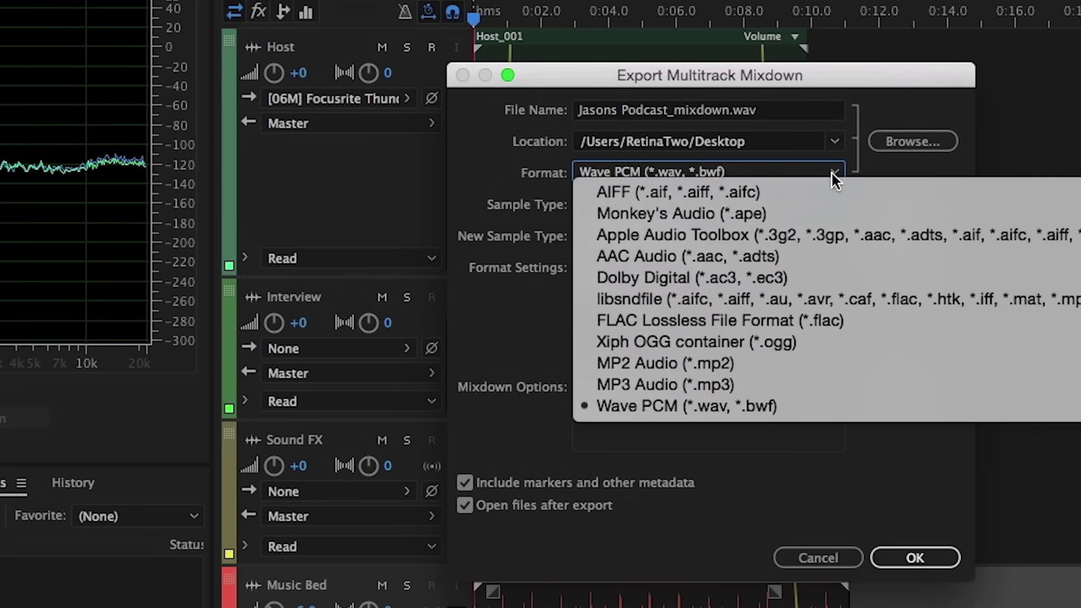
click(753, 384)
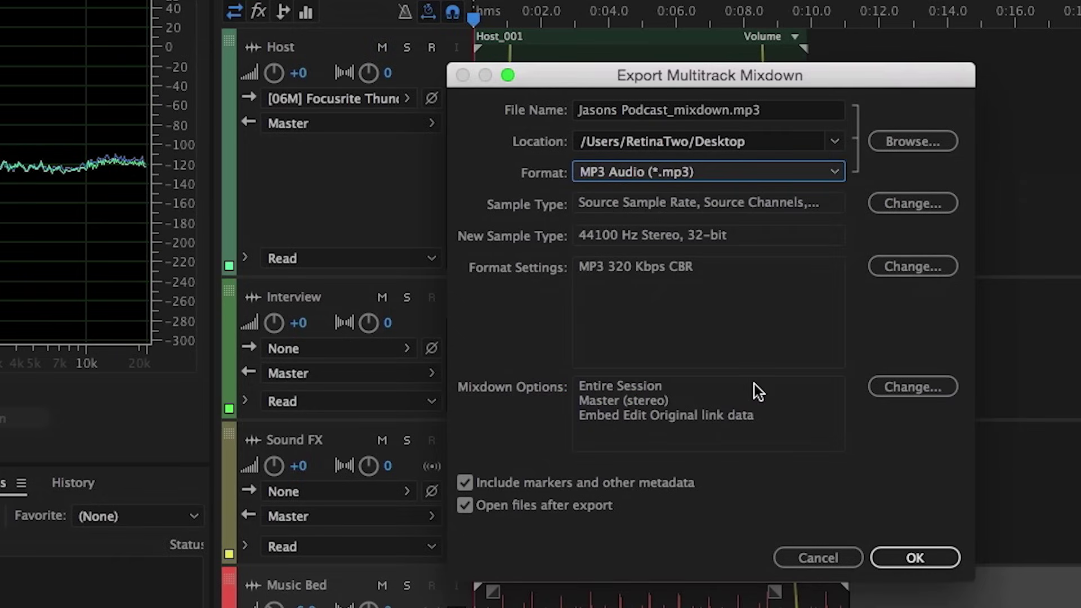
click(903, 267)
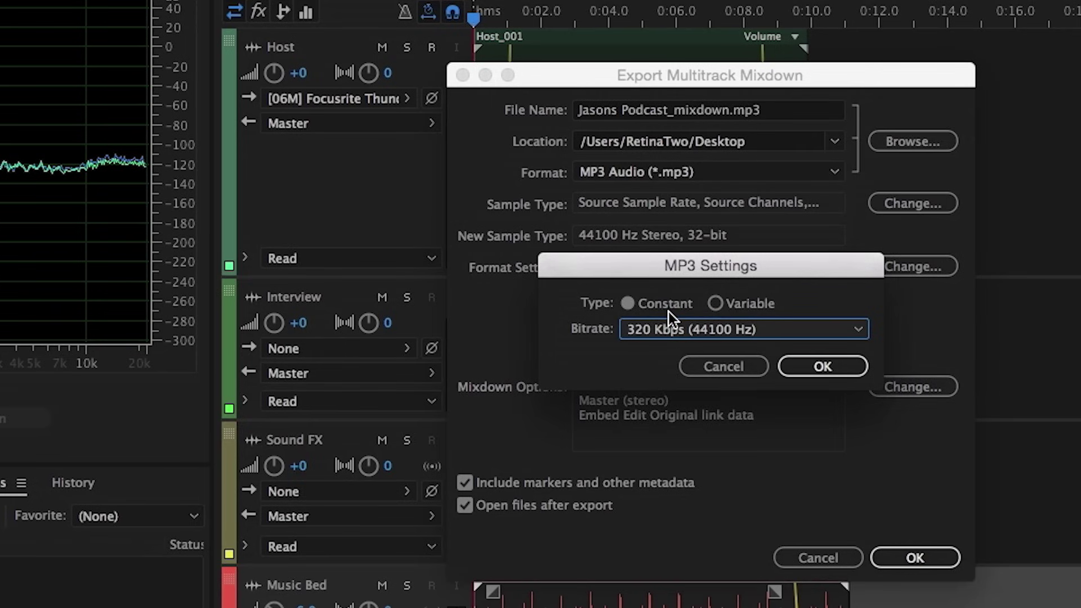
click(799, 330)
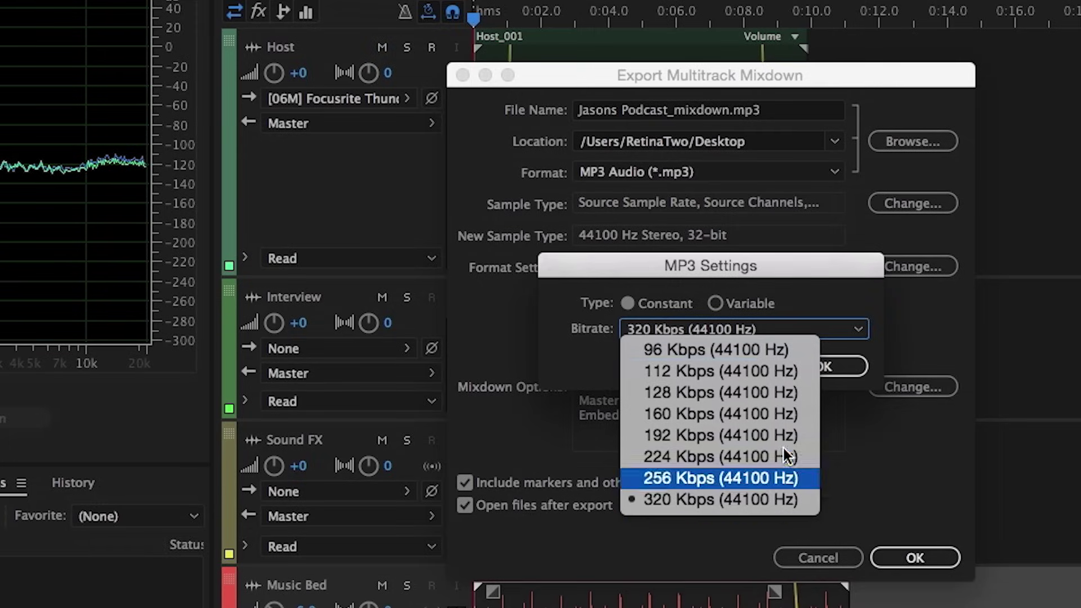
click(786, 265)
Leave the MP3 settings unchanged and reopen the mixdown's Format list
click(729, 363)
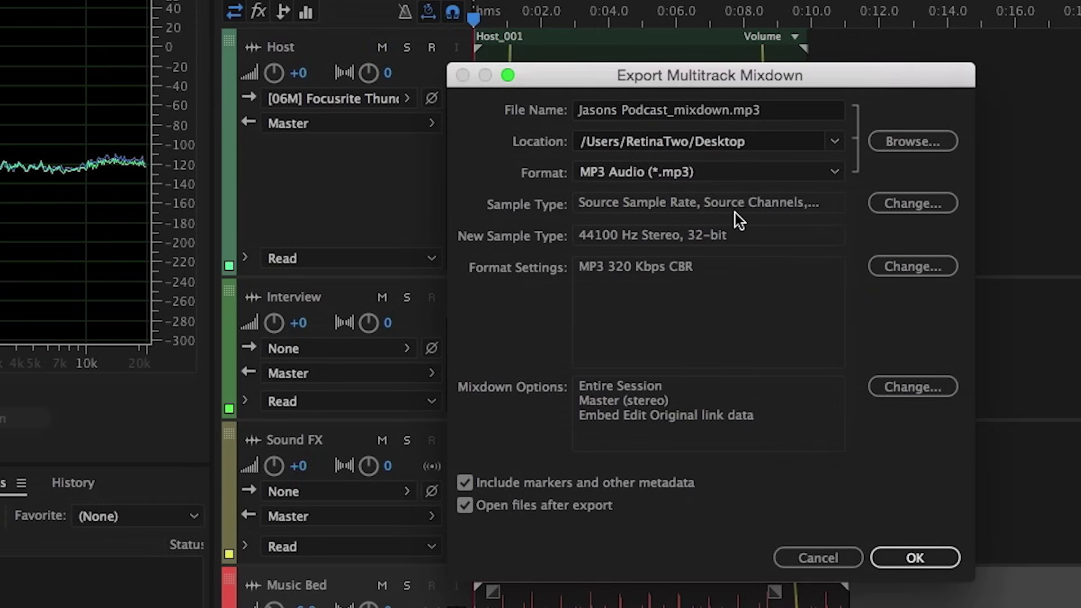
click(835, 168)
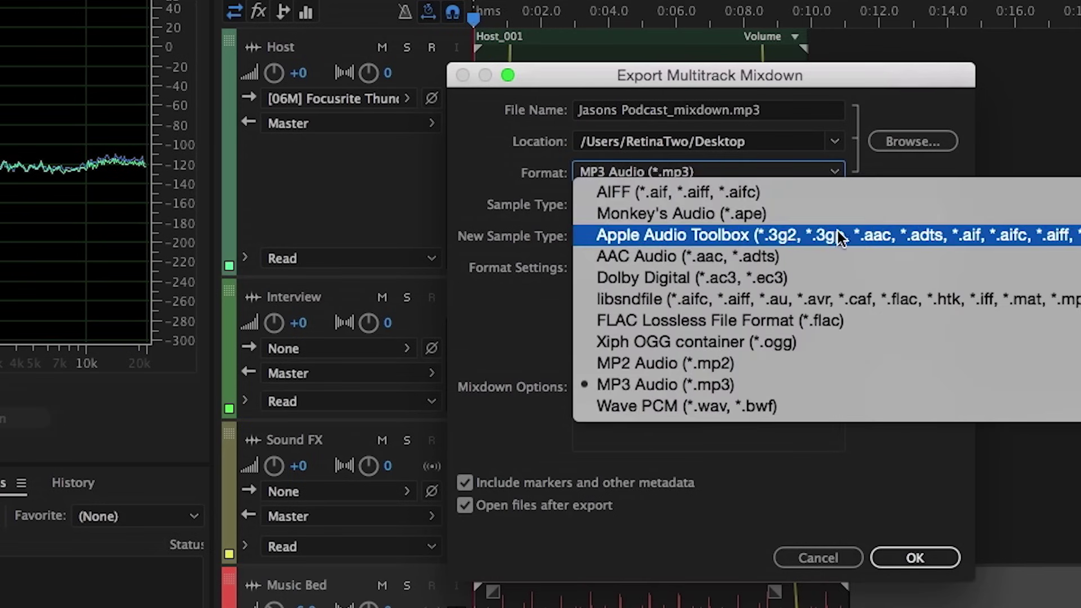
Switch the format to Apple Audio Toolbox with Apple MPEG-4 Audio as the file type
click(889, 236)
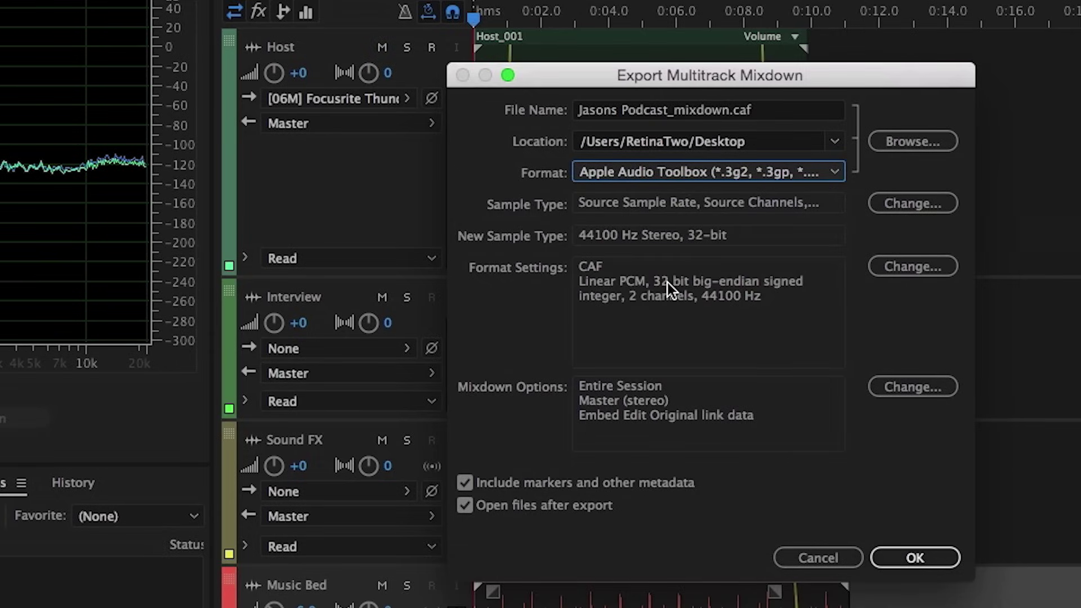
click(880, 268)
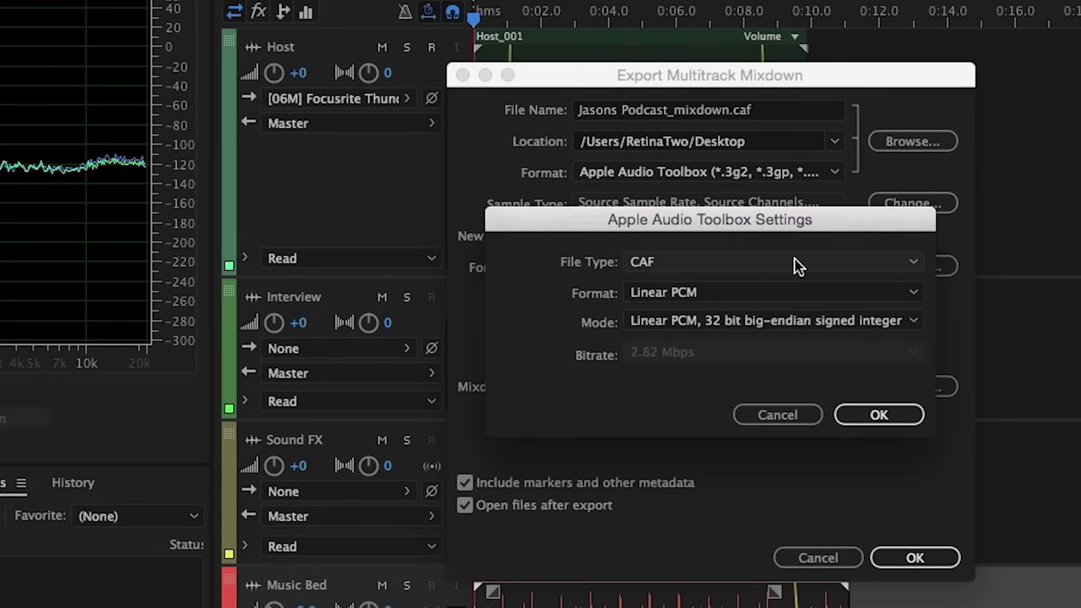
click(795, 260)
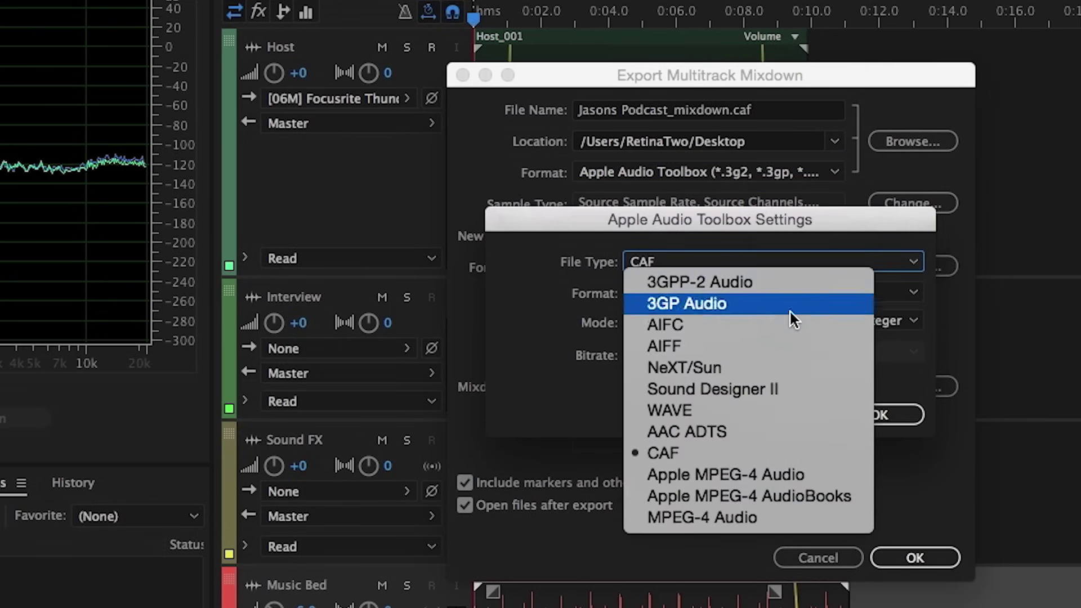
click(832, 478)
Keep AAC encoding at a constant 64 kbps bitrate and close the encoding settings
click(833, 293)
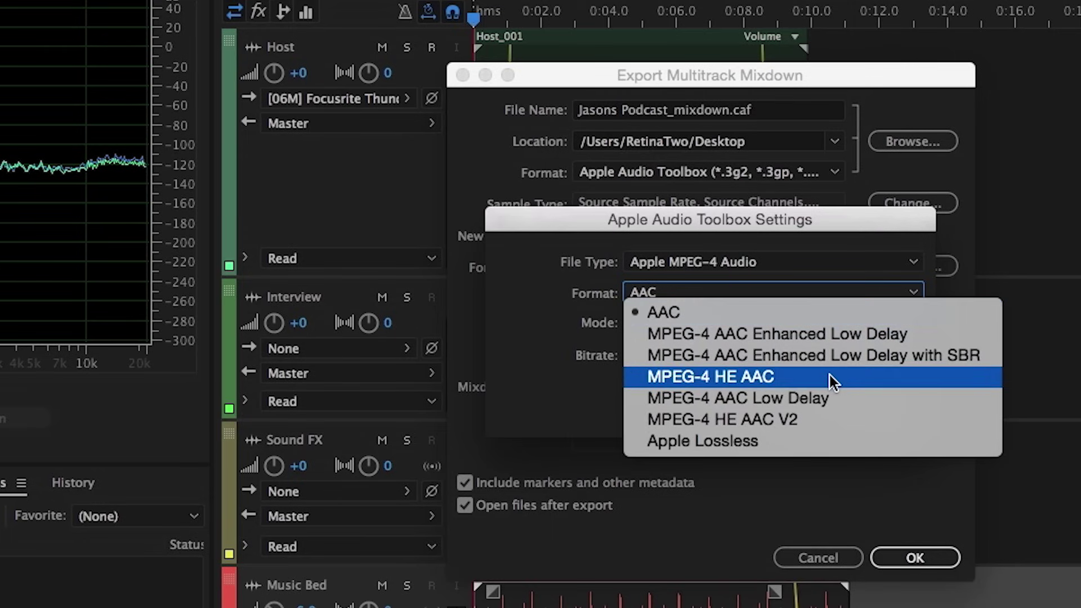
click(718, 314)
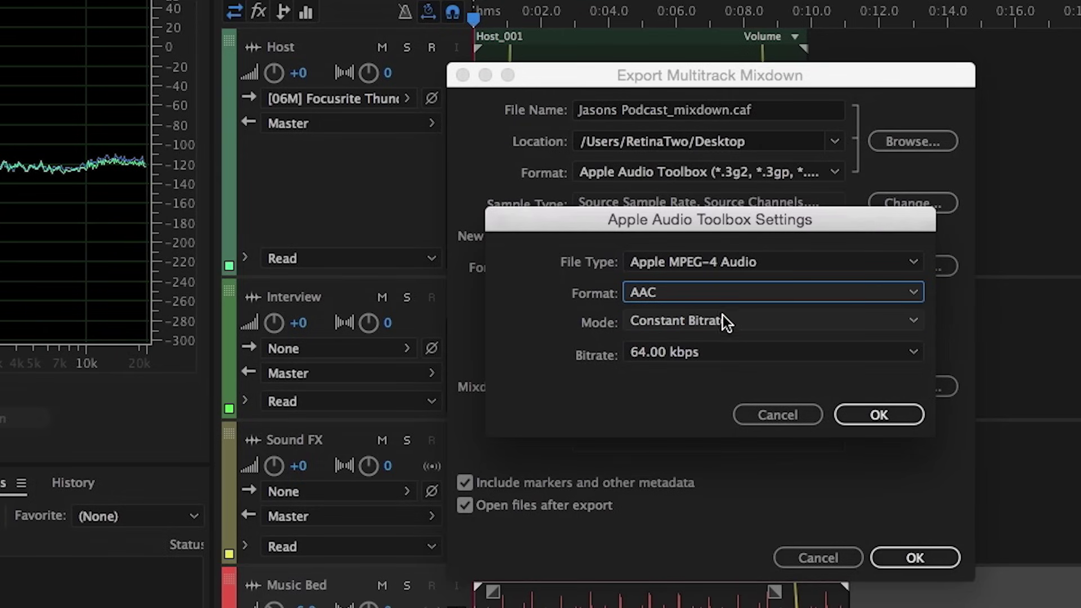
click(826, 325)
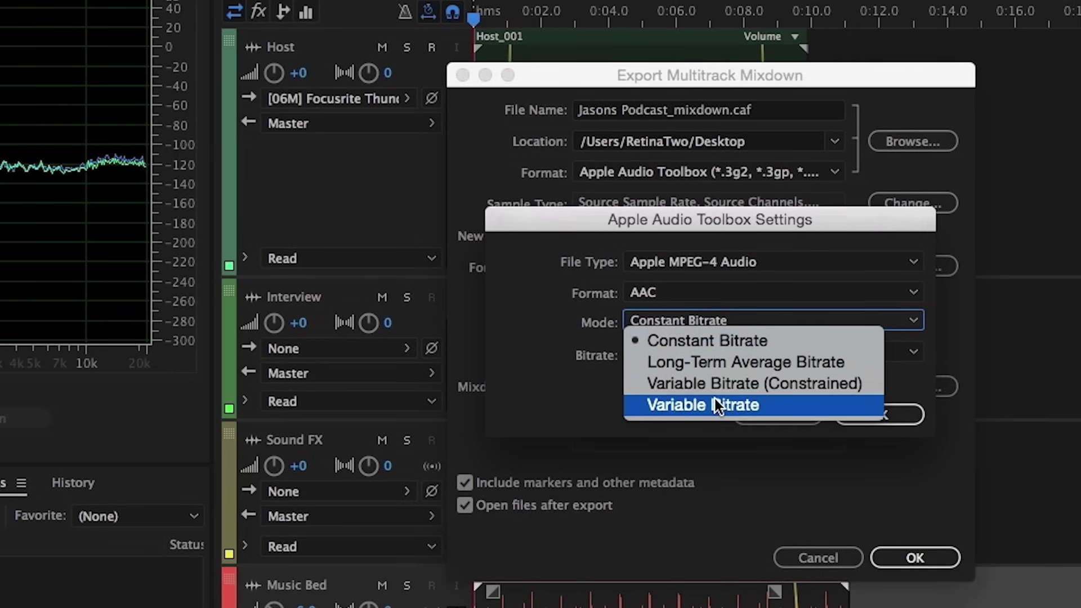
click(550, 333)
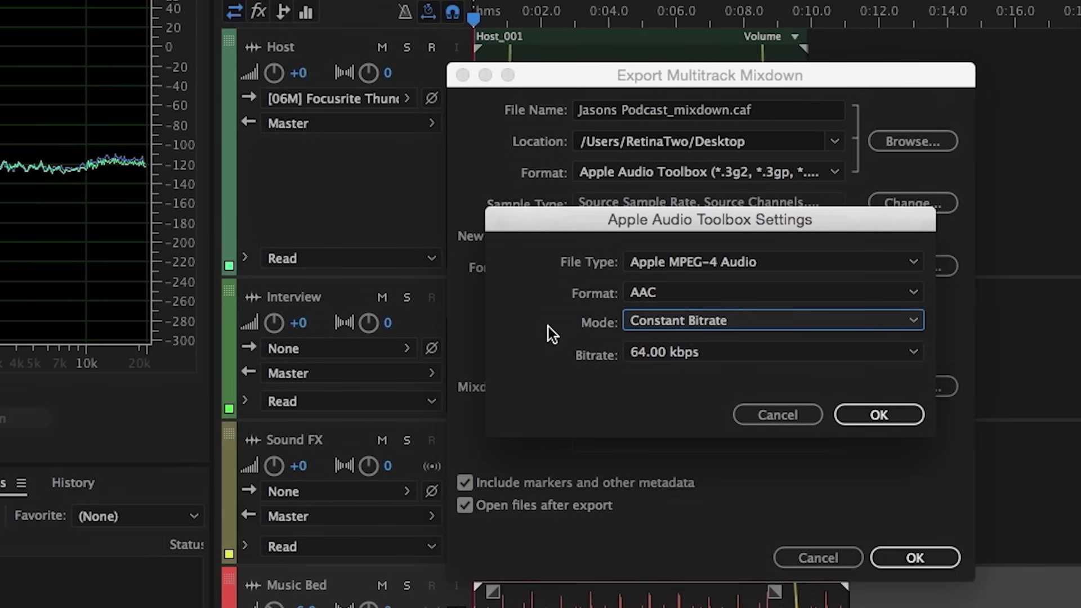
click(748, 351)
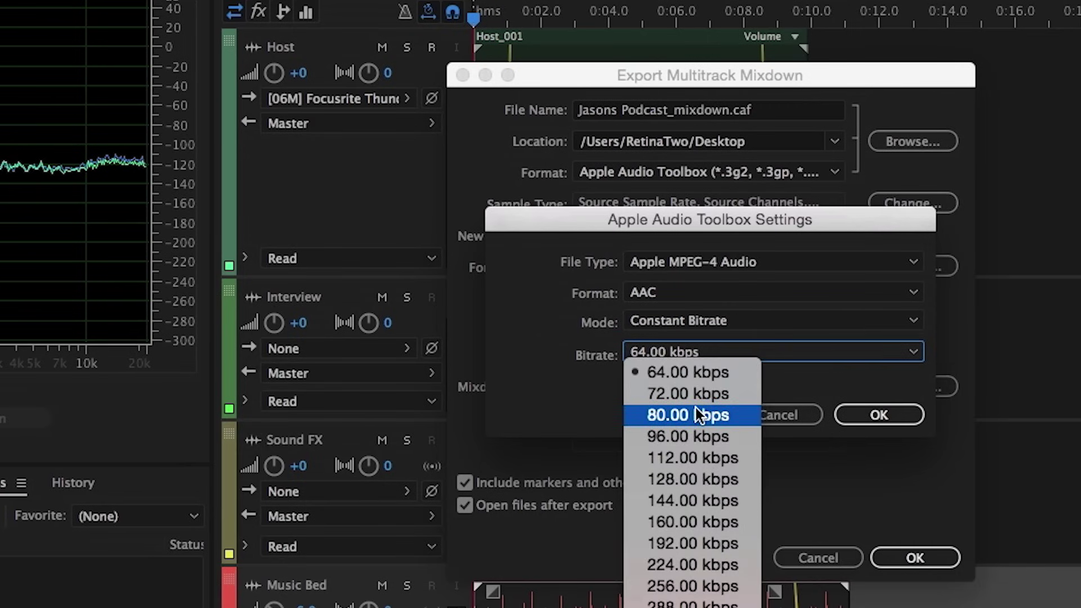
click(521, 394)
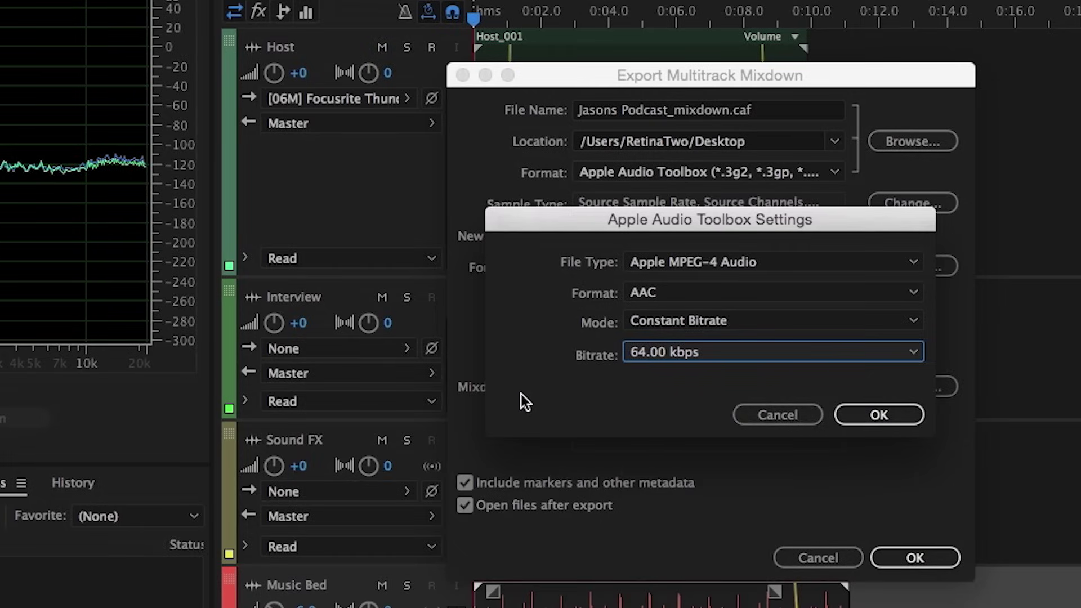
click(760, 416)
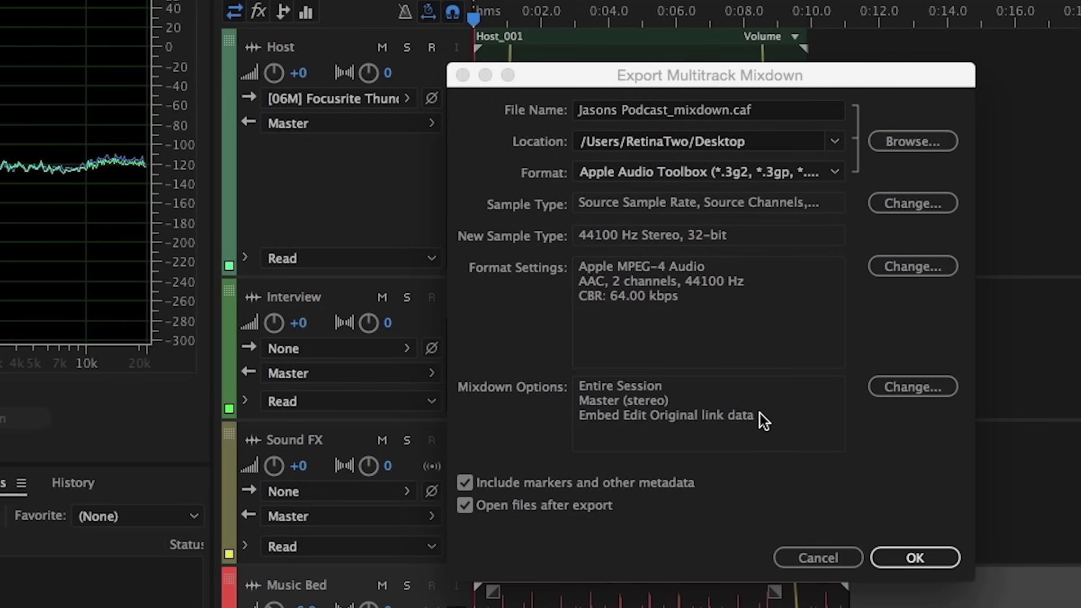
Change the mixdown format to Wave PCM (*.wav, *.bwf) for Jasons Podcast_mixdown.wav
click(777, 173)
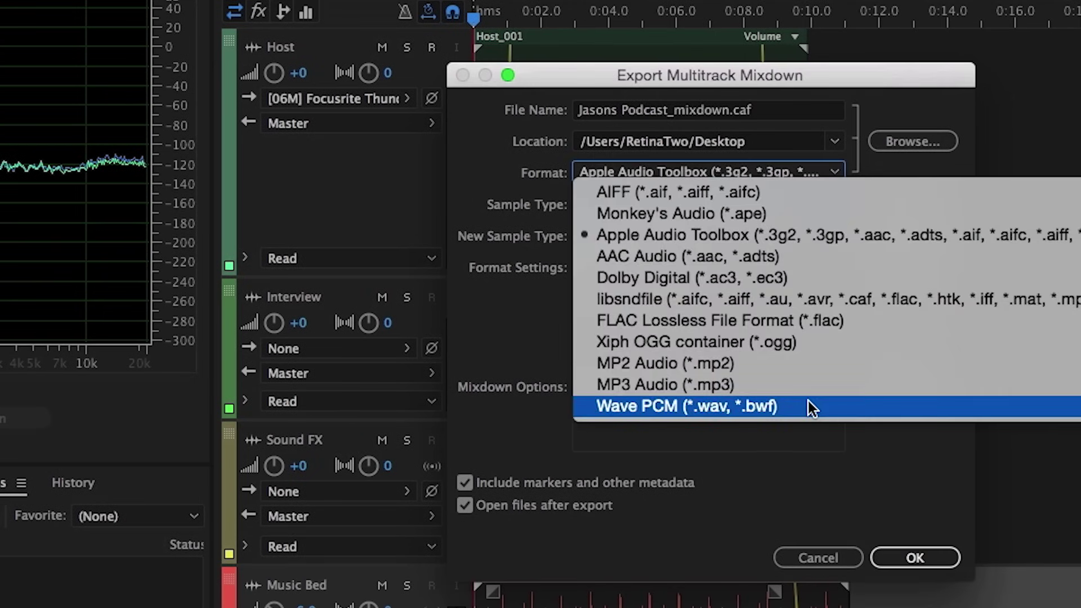
click(810, 401)
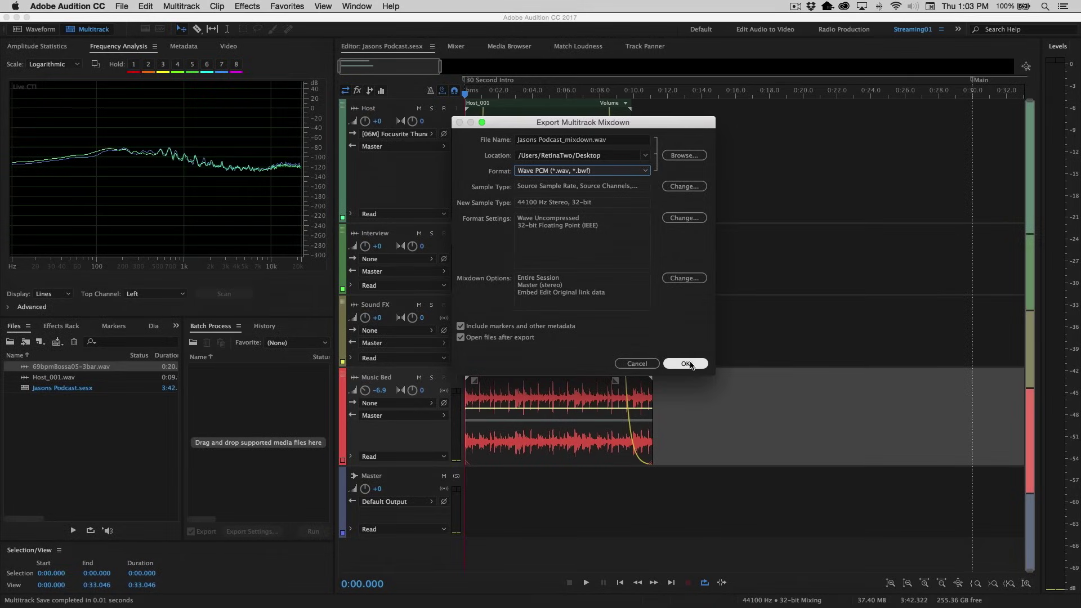
Export the mixdown, then open Jasons Podcast_mixdown.wav in the waveform editor and play it
click(915, 557)
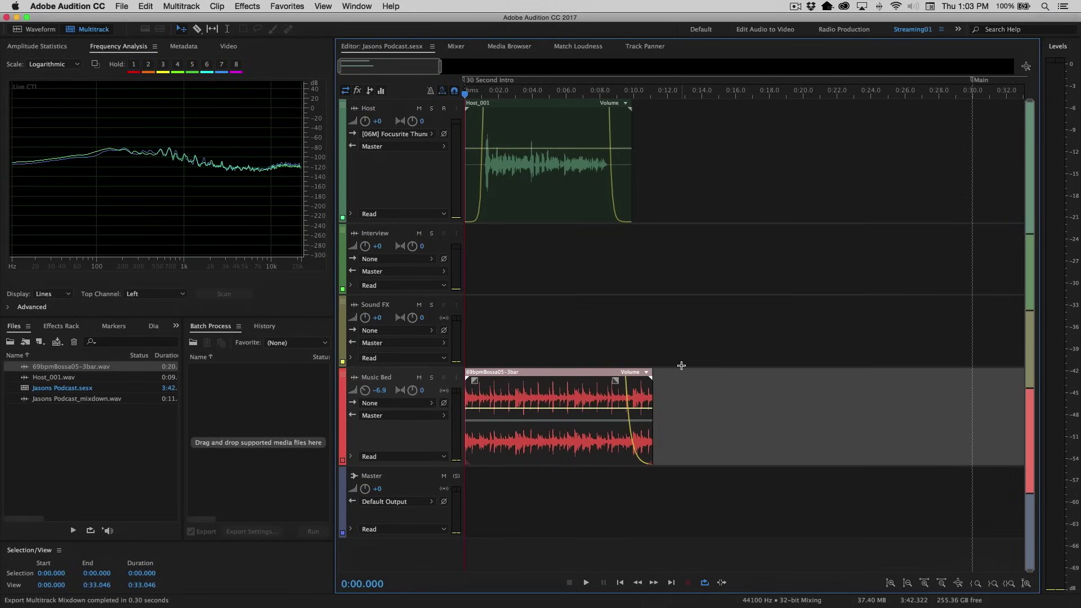
double_click(24, 400)
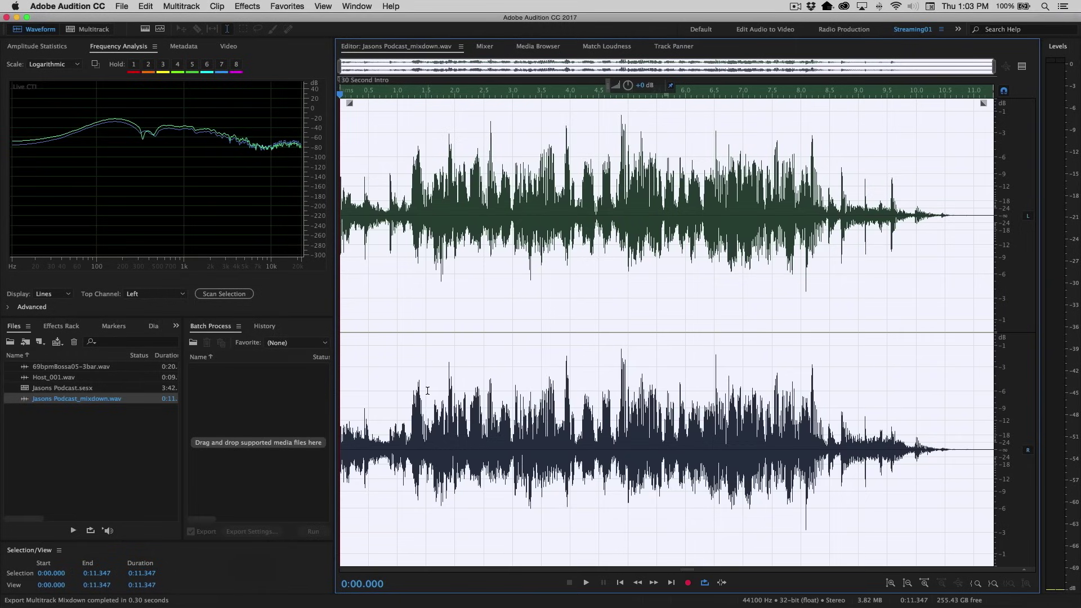
key(space)
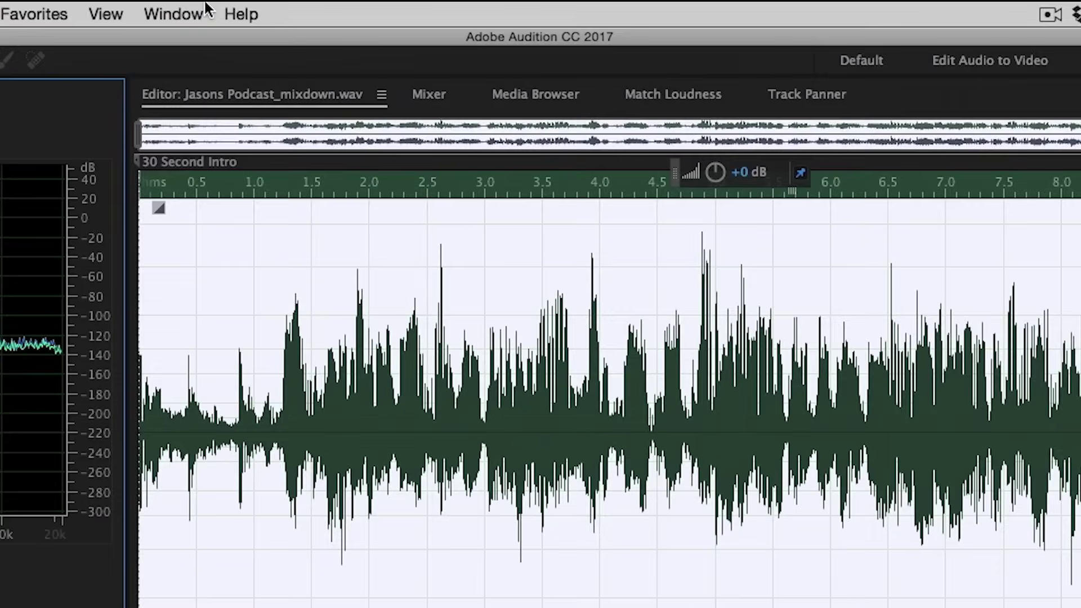
Open the Metadata panel from the Window menu to show the mixdown's ID3 fields
click(357, 6)
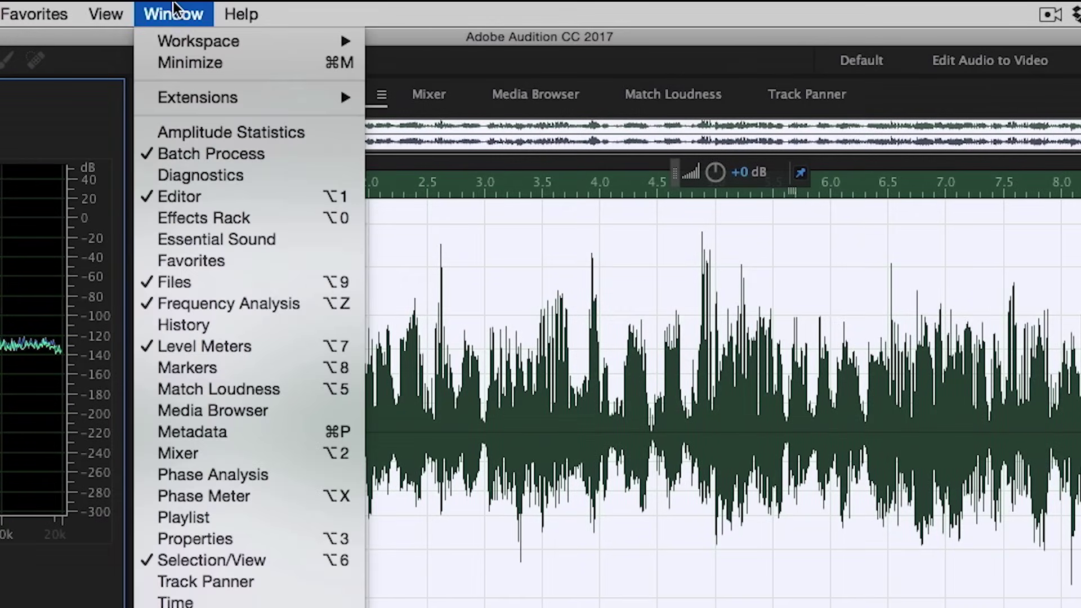
click(268, 434)
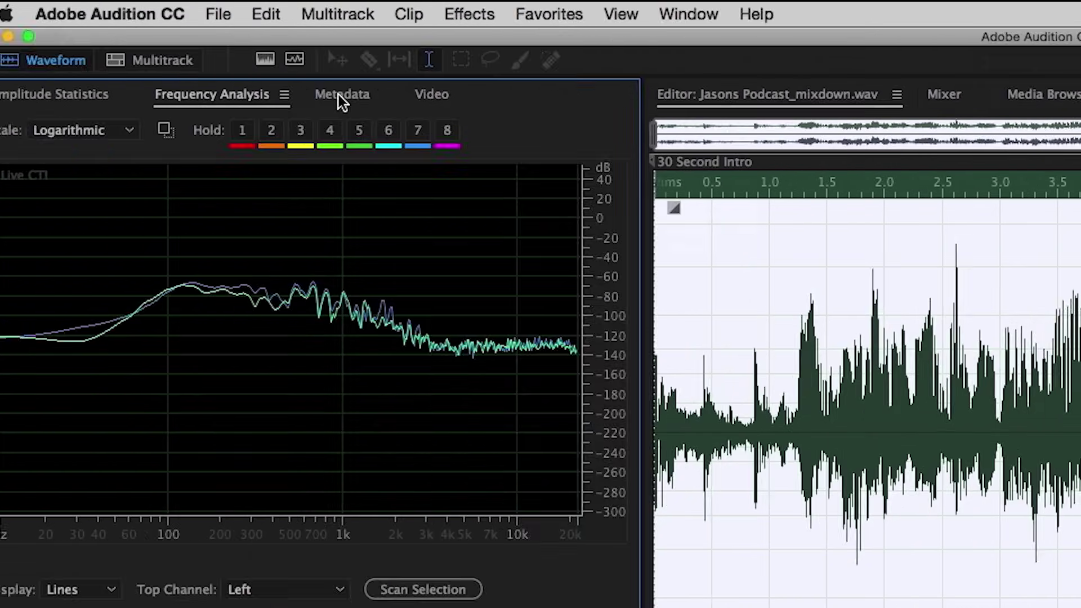
click(7, 95)
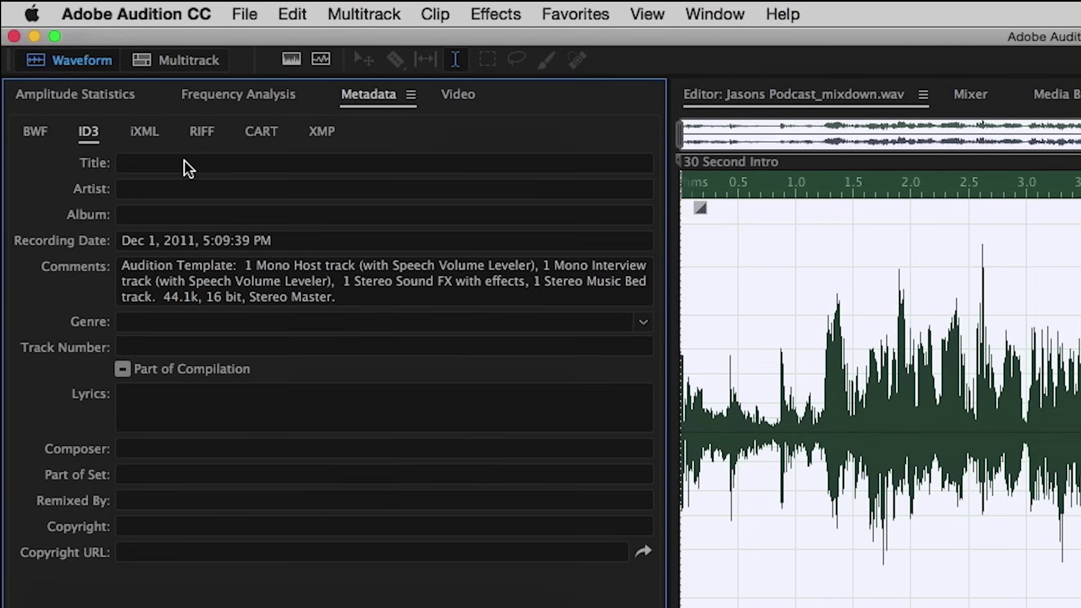
Show the frequency analysis again, then start a file export using Apple Audio Toolbox
key(alt+z)
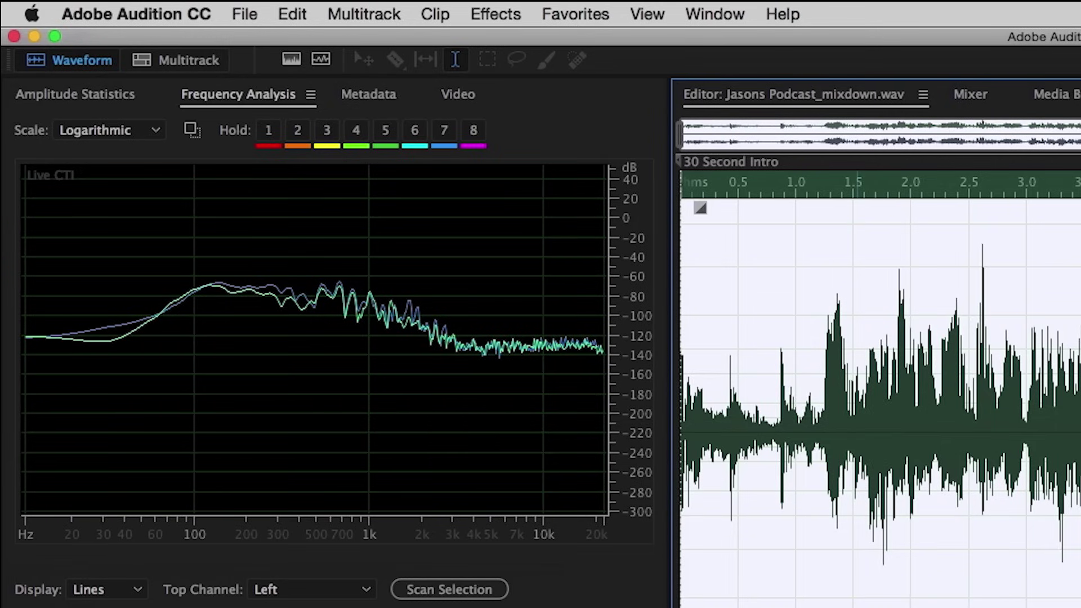
click(246, 14)
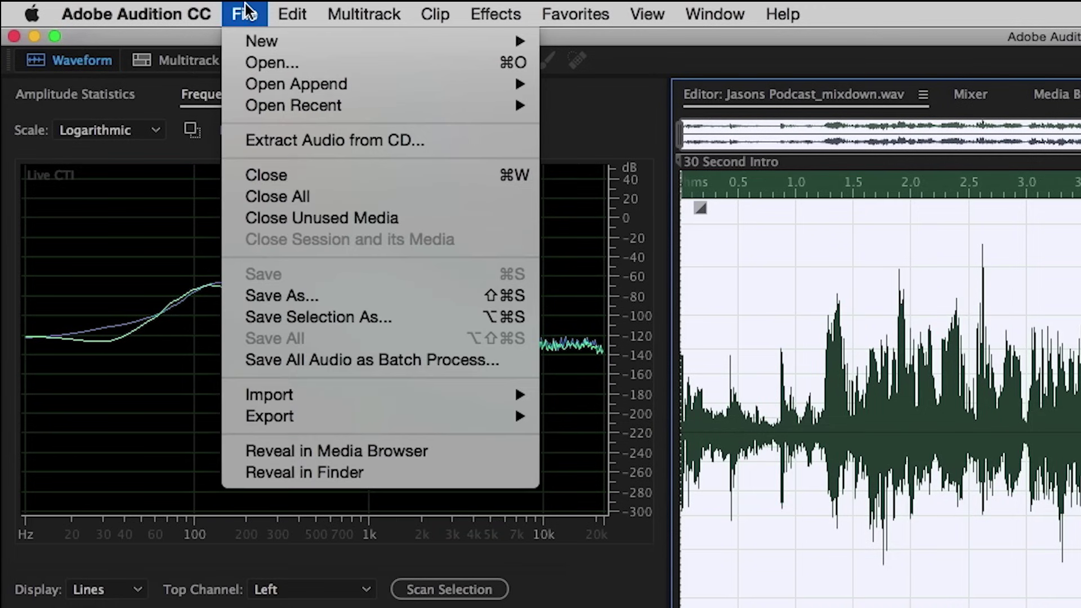
mouse_move(318, 417)
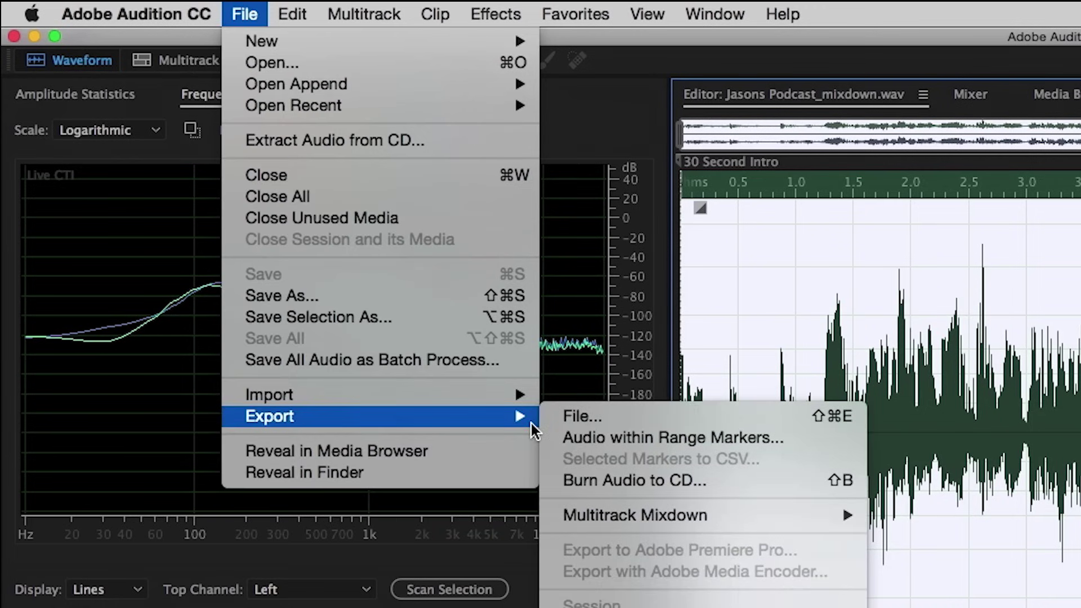
click(727, 423)
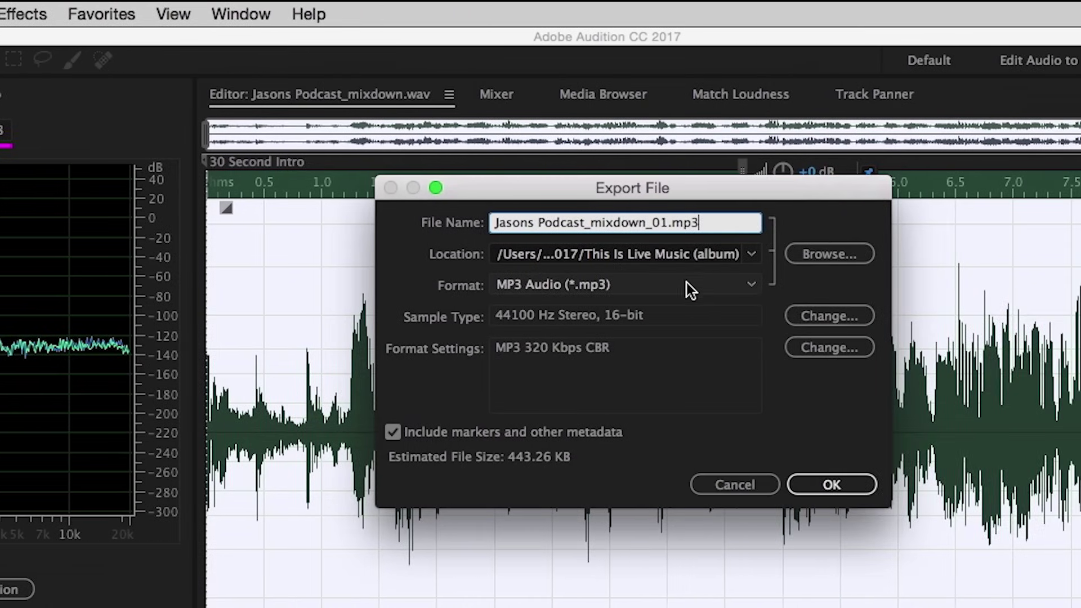
click(697, 285)
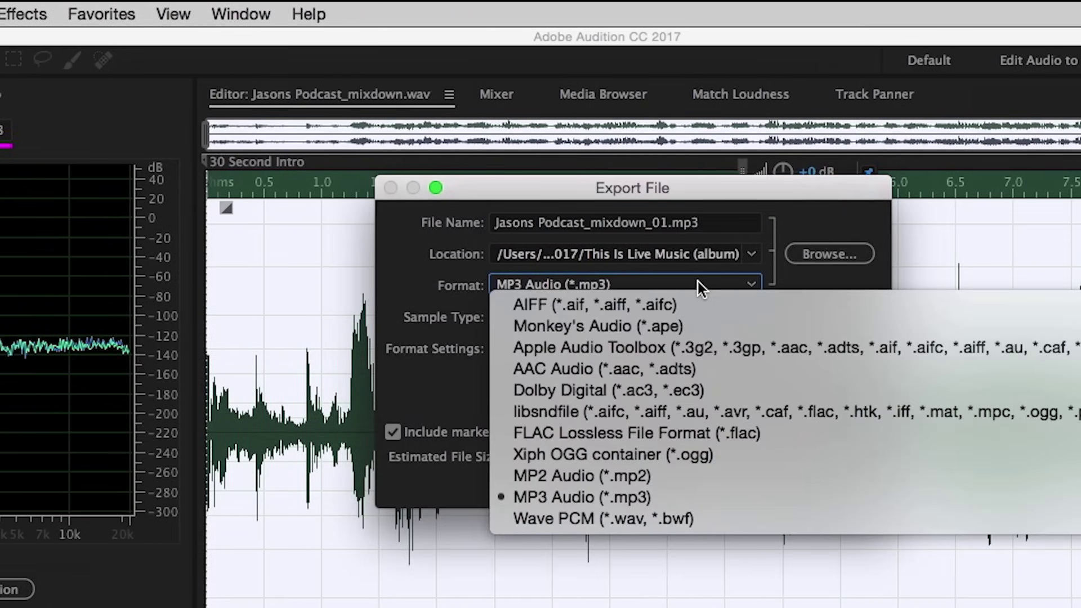
click(726, 349)
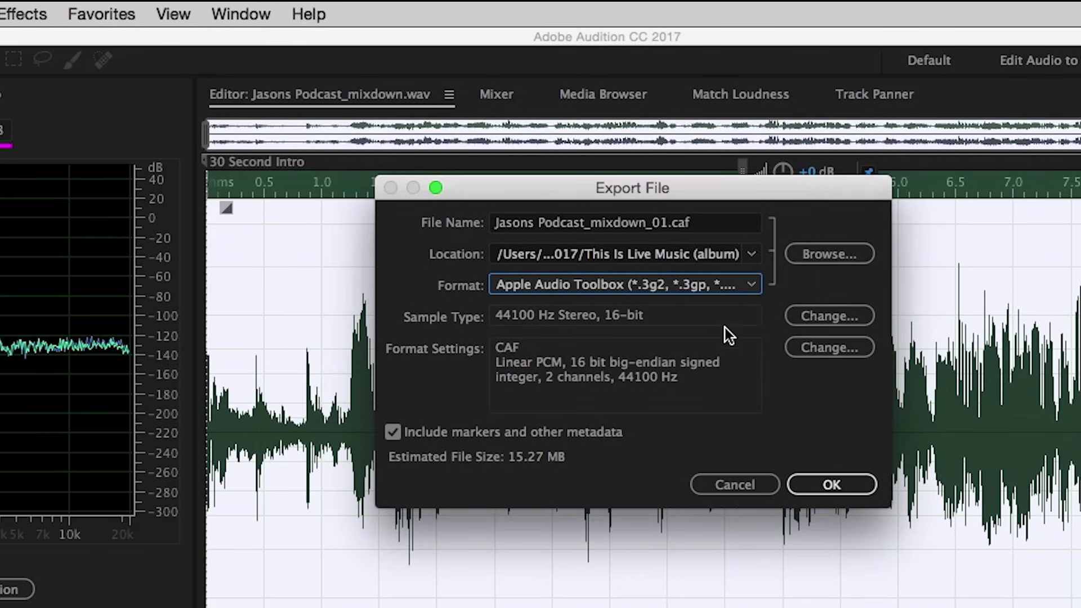
Set Apple MPEG-4 Audio at 160 kbps and export Jasons Podcast_mixdown_01.m4a
click(818, 349)
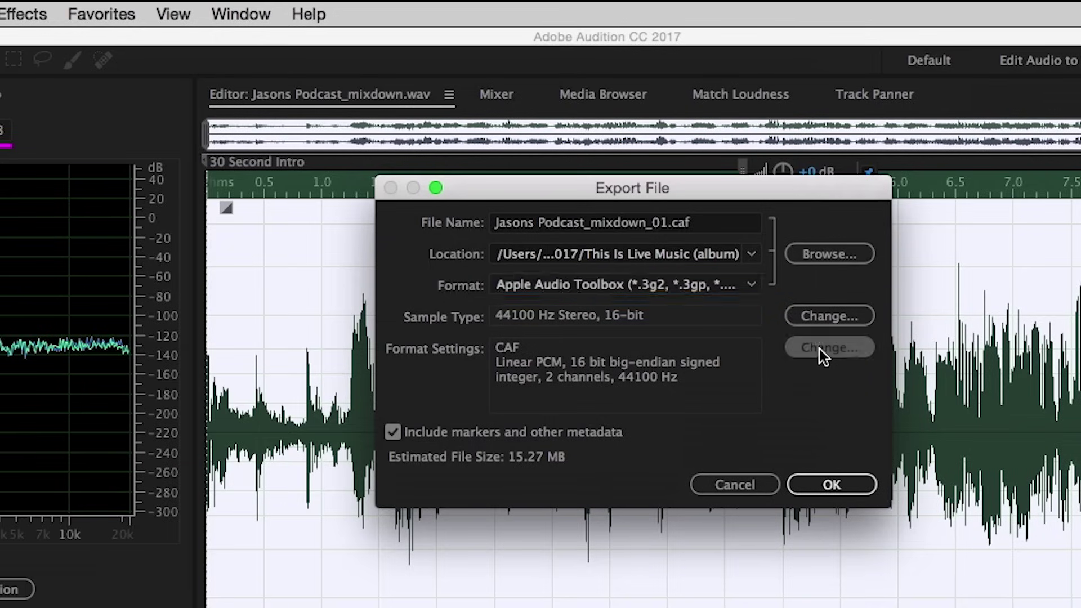
click(717, 280)
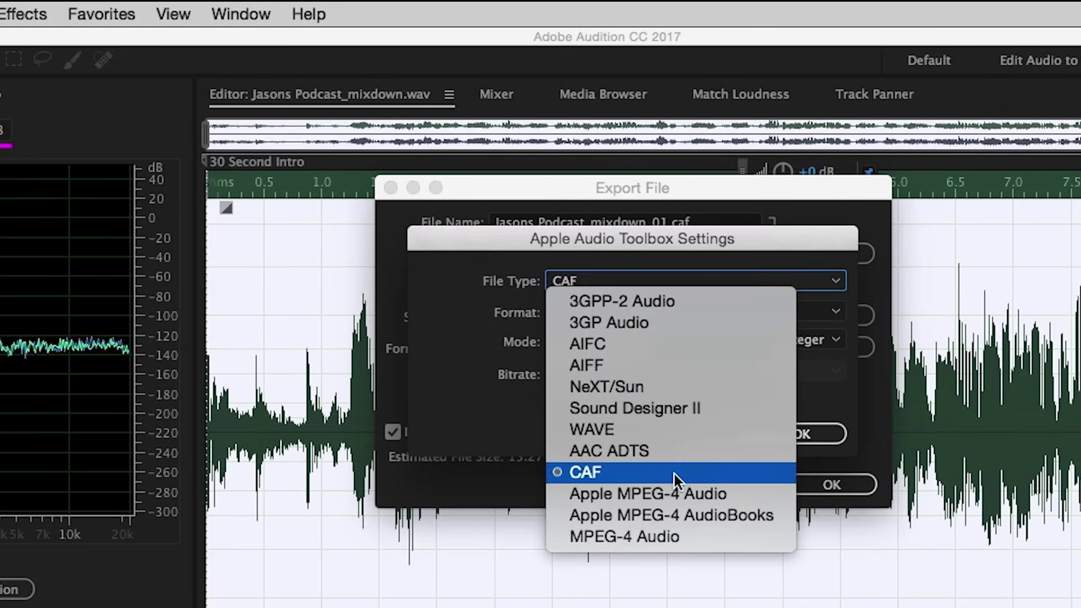
click(755, 492)
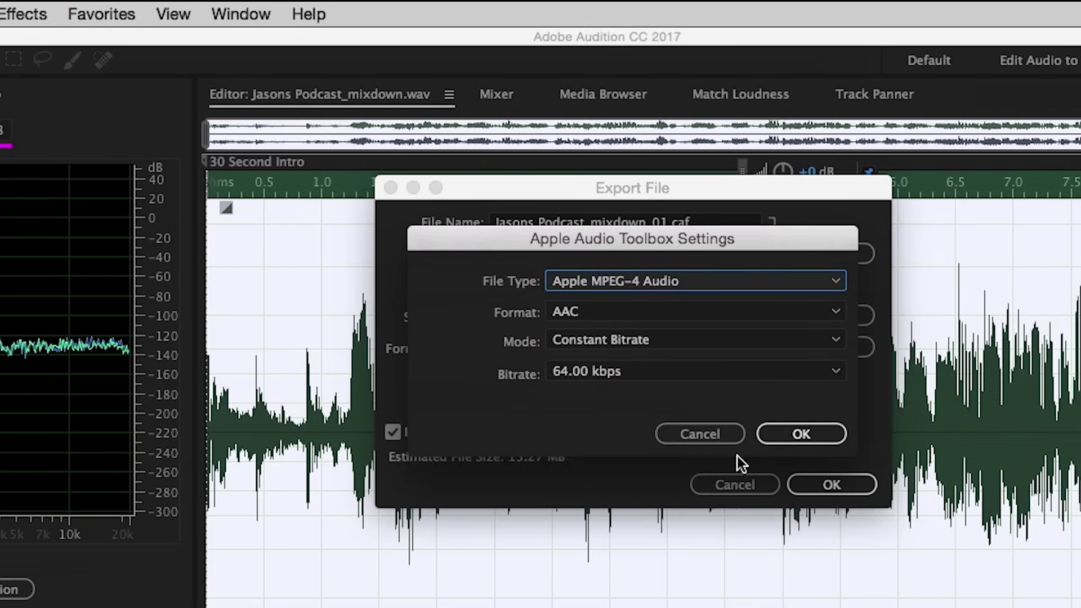
click(680, 374)
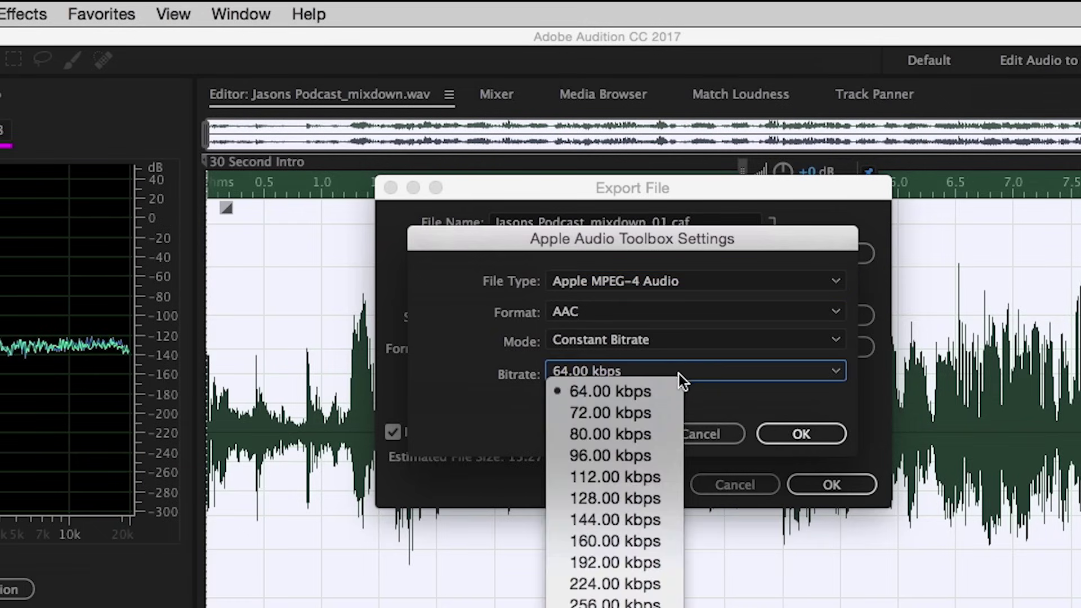
click(624, 541)
click(812, 434)
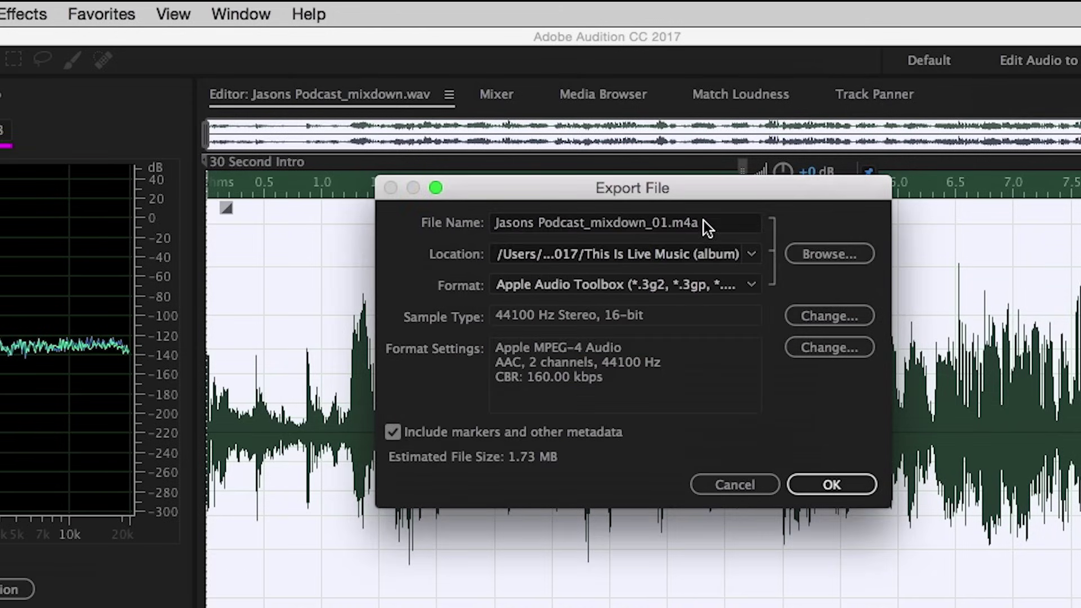
click(863, 487)
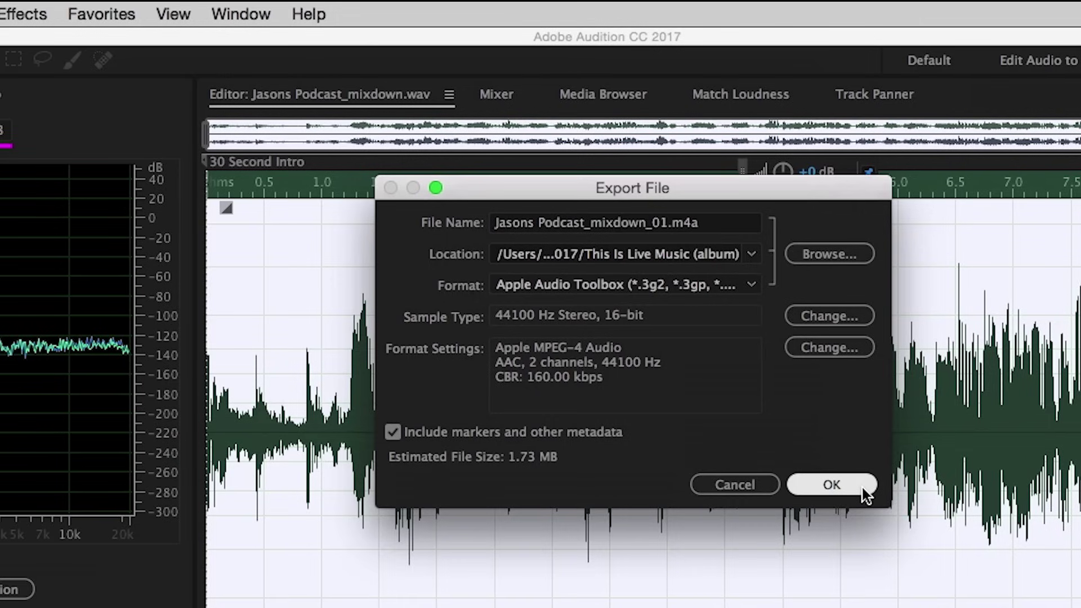